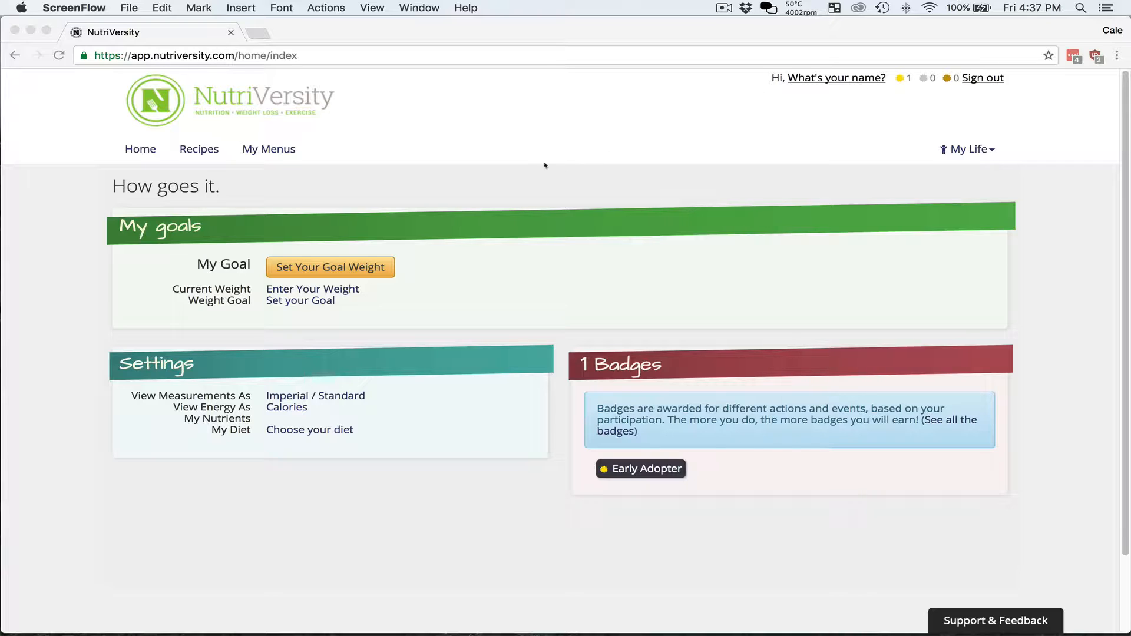
- Bring NutriVersity to the front and open the Set Your Goal Weight page
left_click(447, 265)
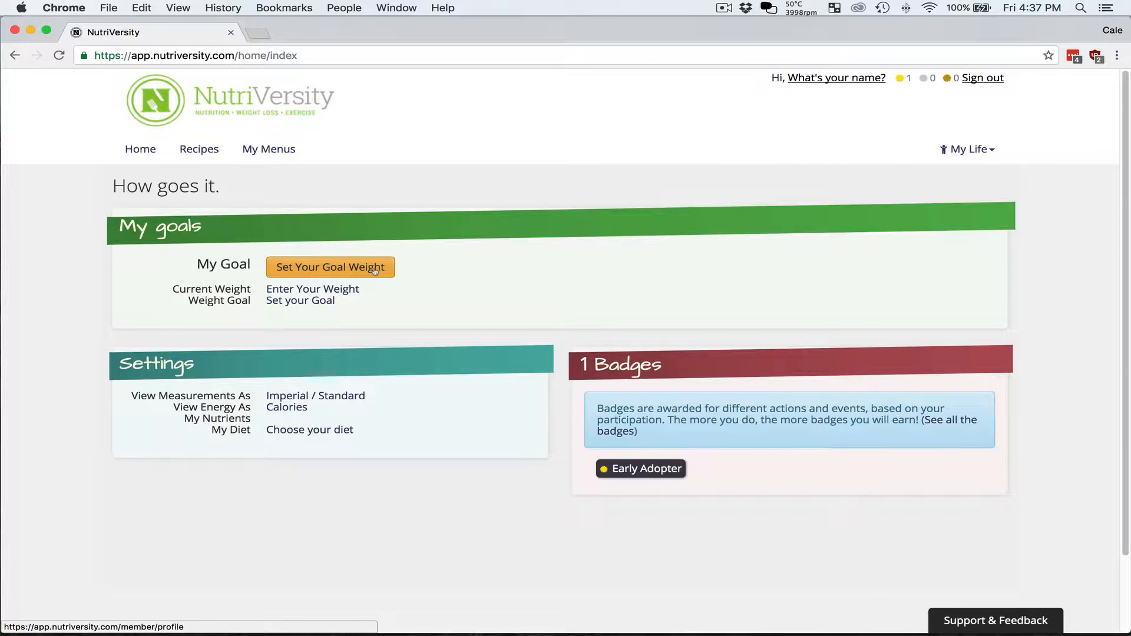
left_click(375, 270)
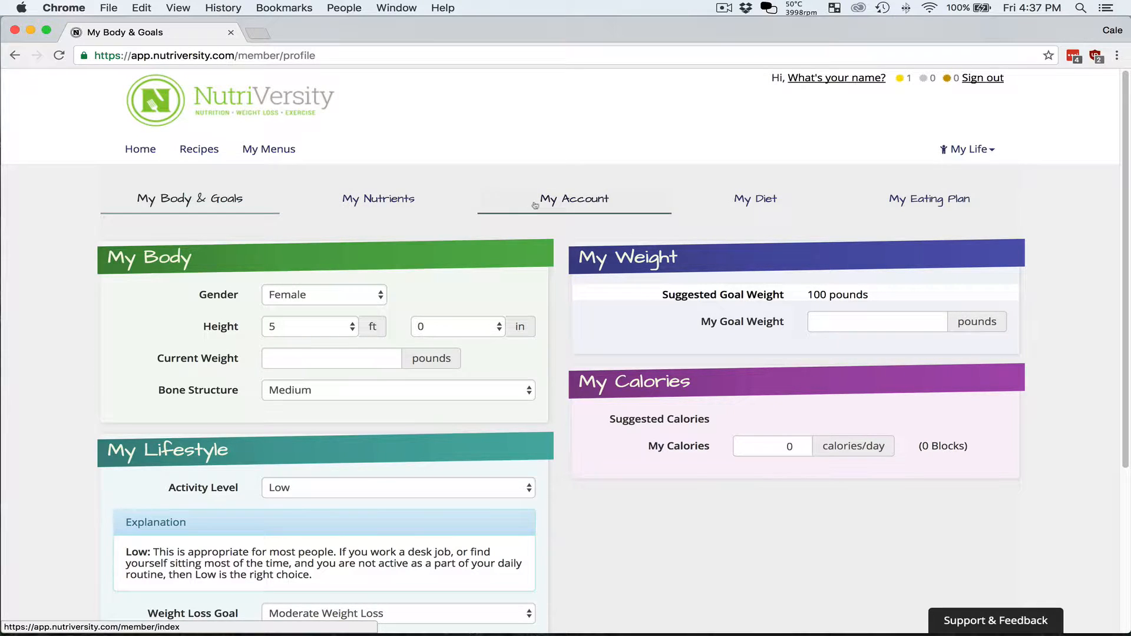
left_click(990, 152)
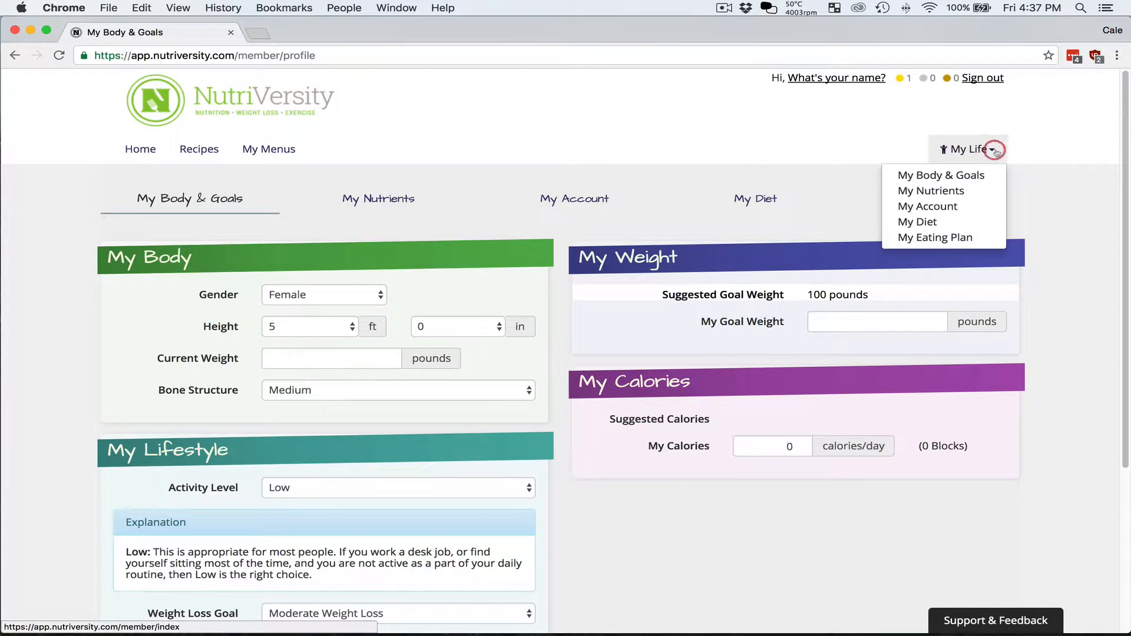
left_click(330, 225)
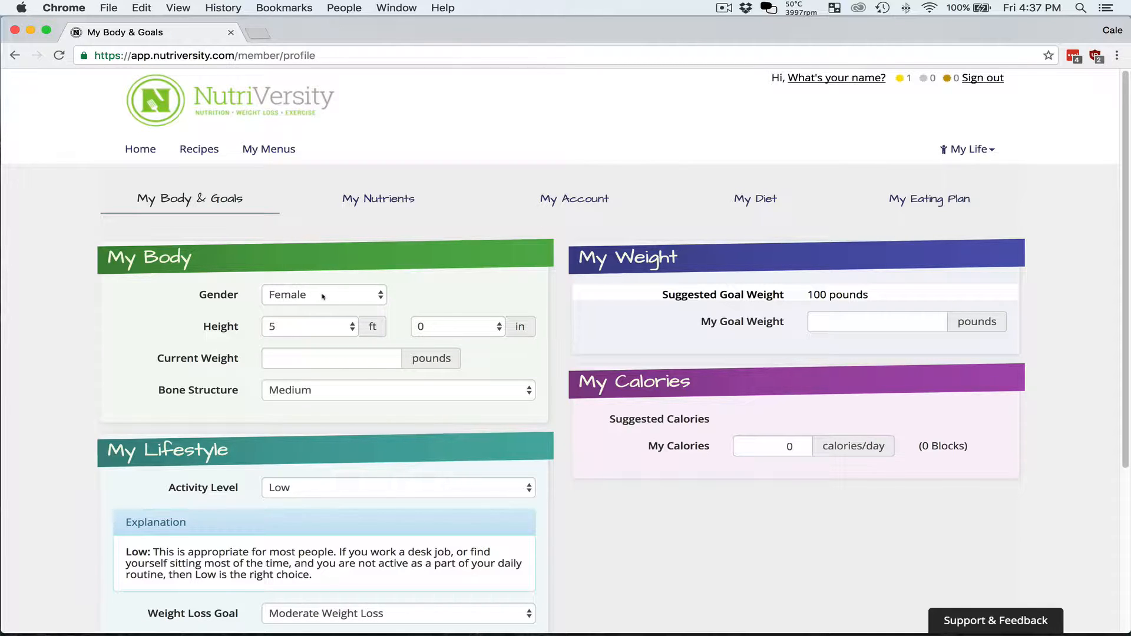
- Set gender Male, height 6 ft 4 in, current weight 201 and Small bone structure
left_click(323, 295)
left_click(316, 307)
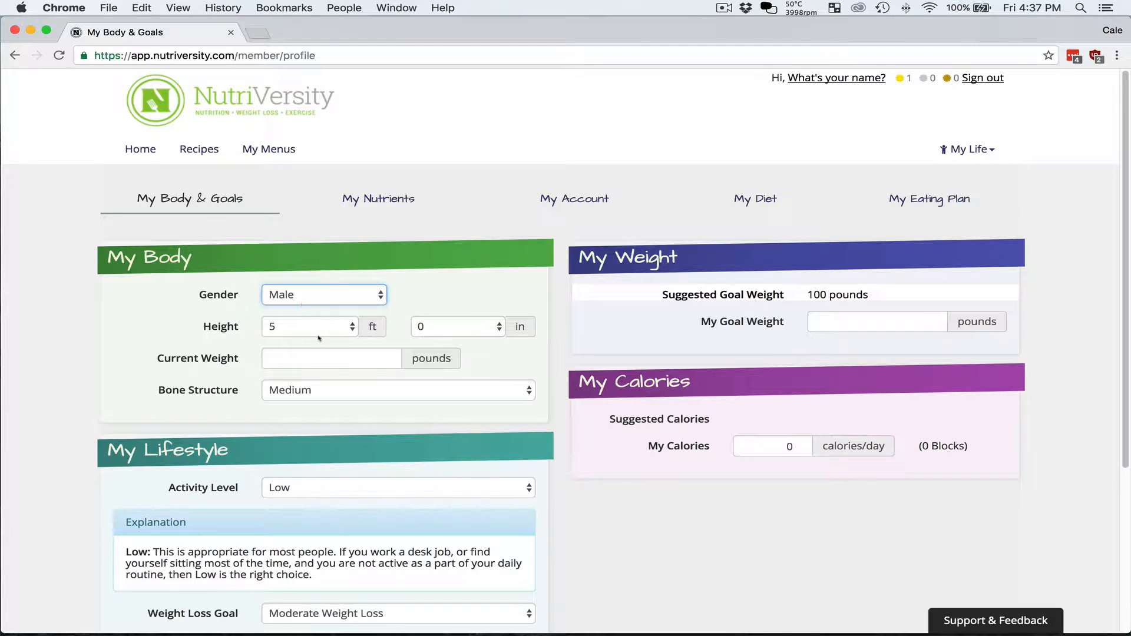
left_click(317, 330)
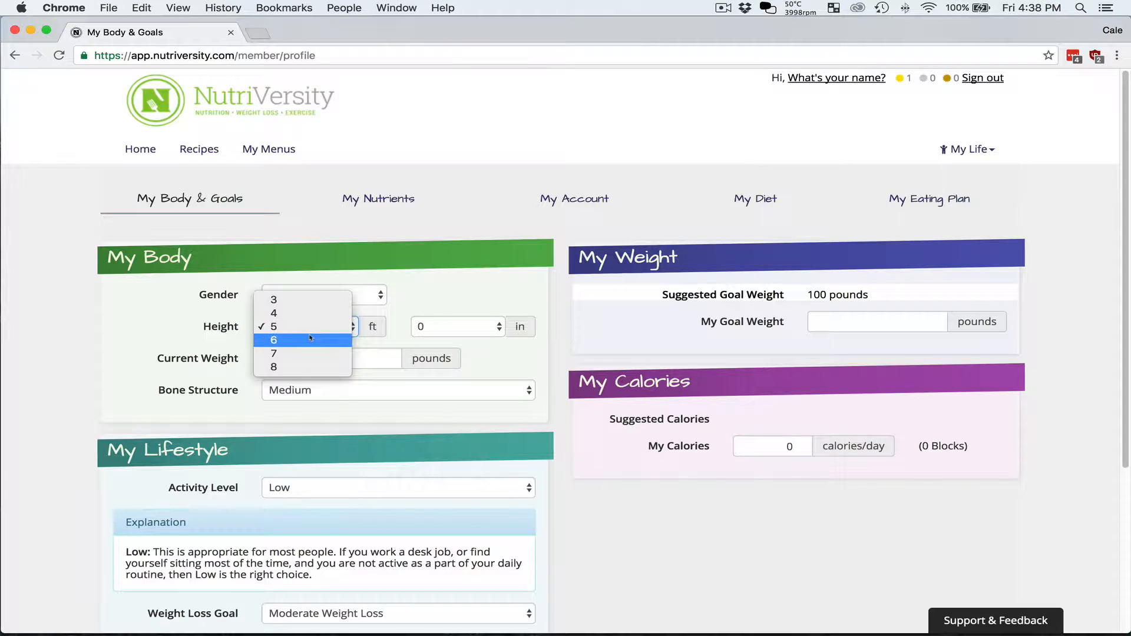
left_click(311, 340)
left_click(440, 324)
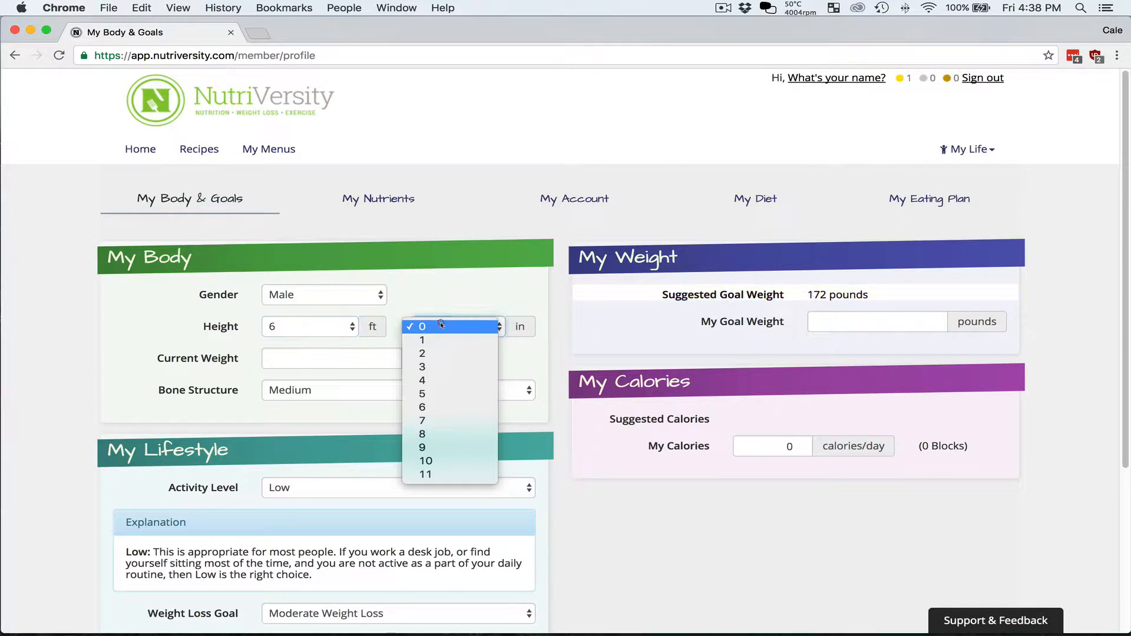
left_click(449, 380)
left_click(407, 360)
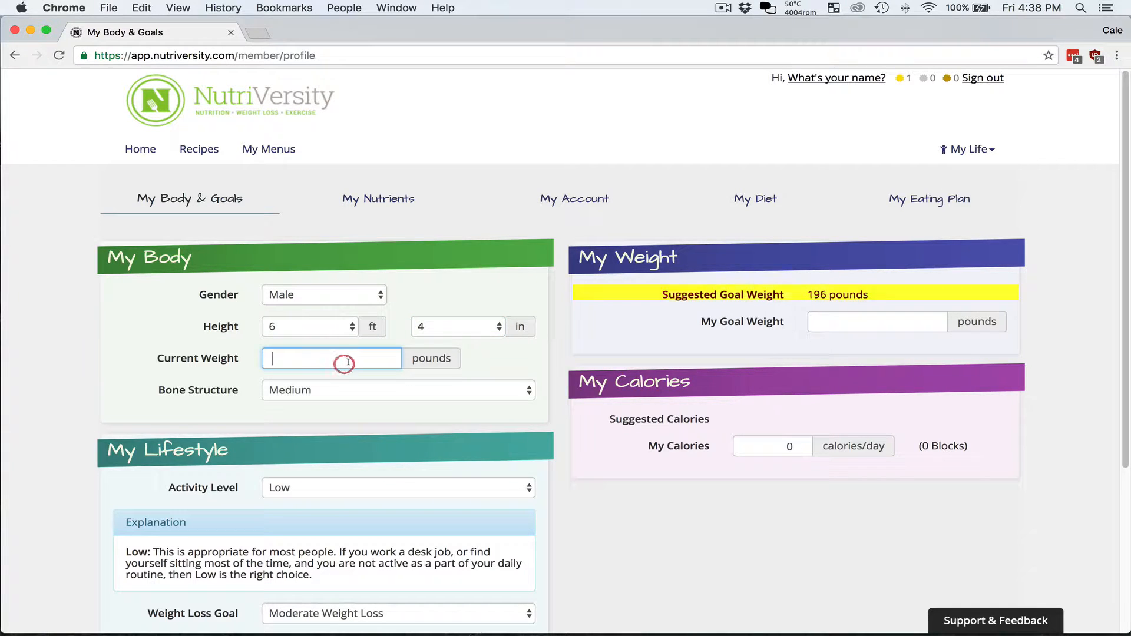
type("201")
key("Tab")
key("s")
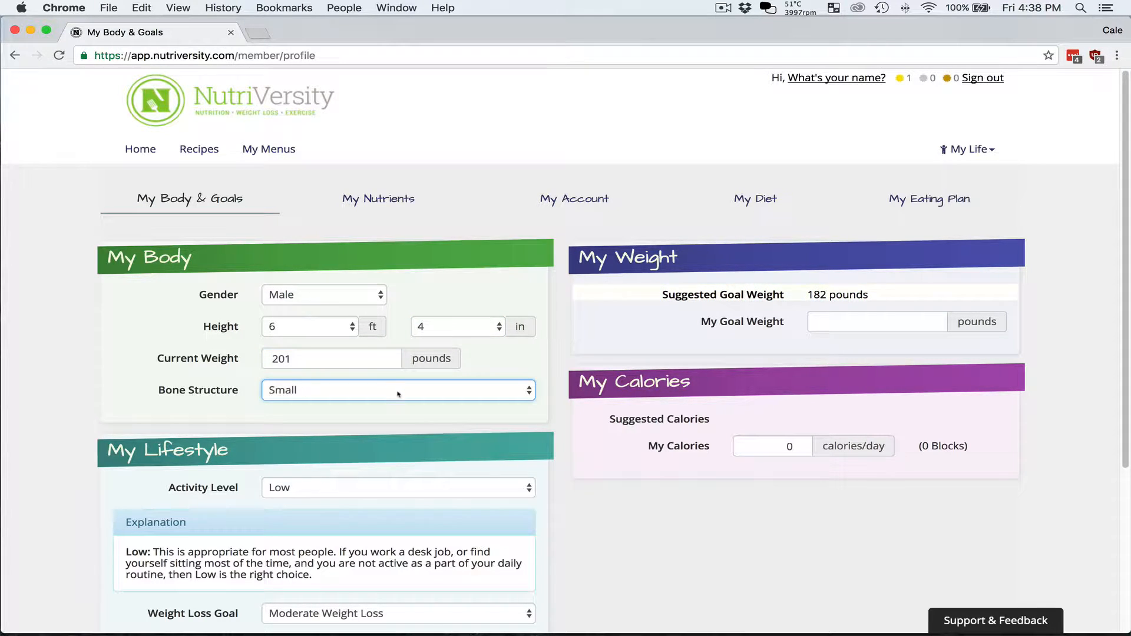
- Keep activity level Low, choose Fast Weight Loss, and clear the suggested 182-pound goal
scroll(636, 533, "down", 1)
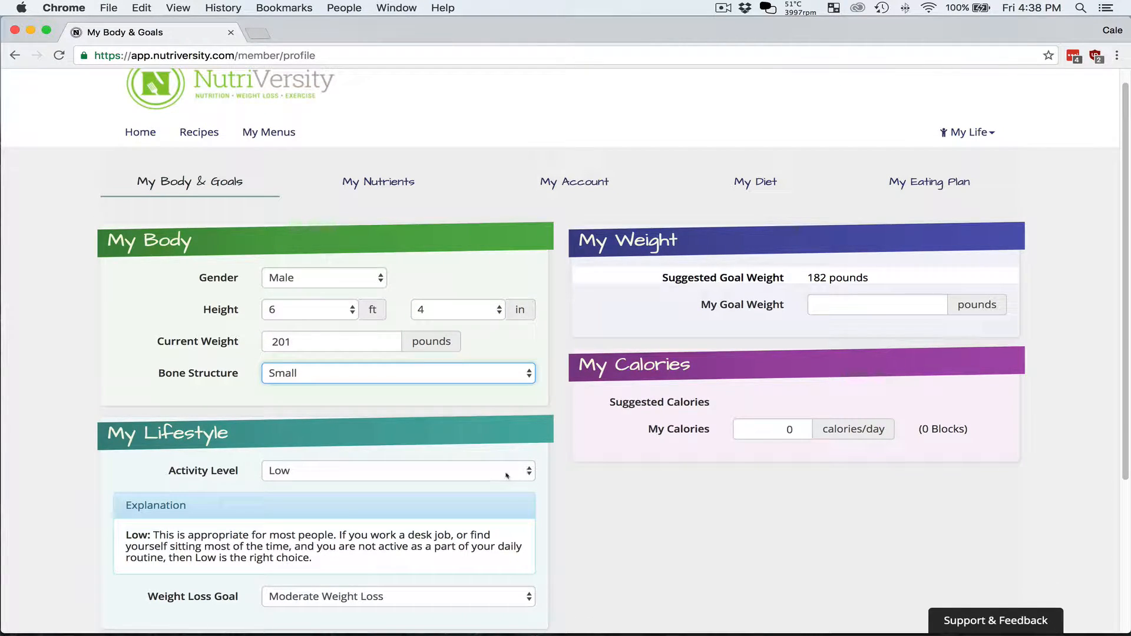
left_click(506, 476)
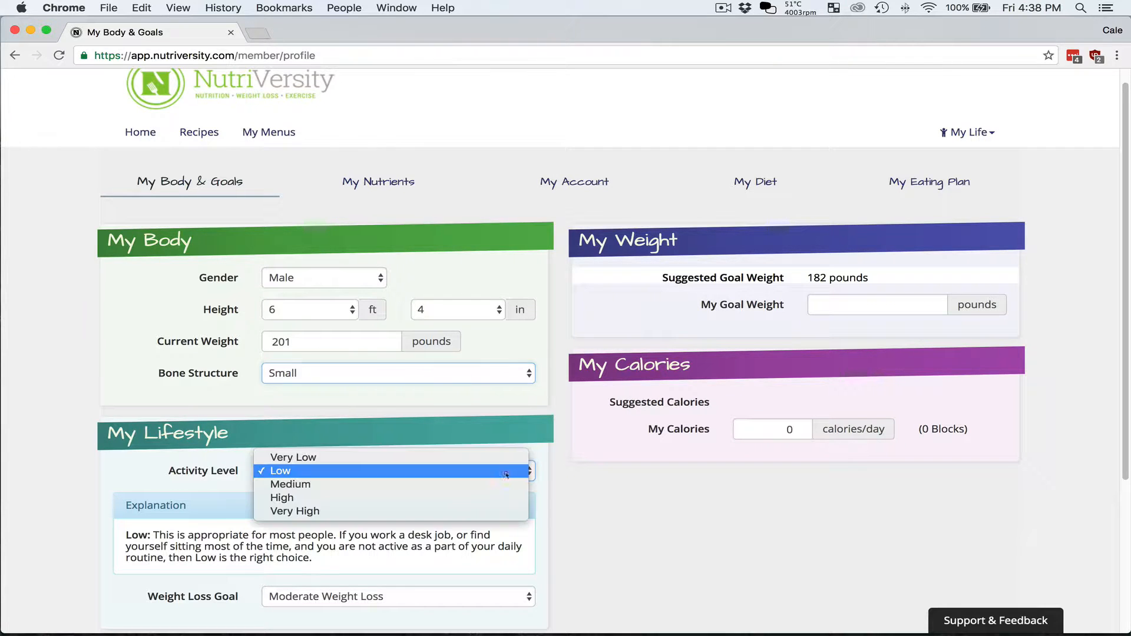
left_click(502, 471)
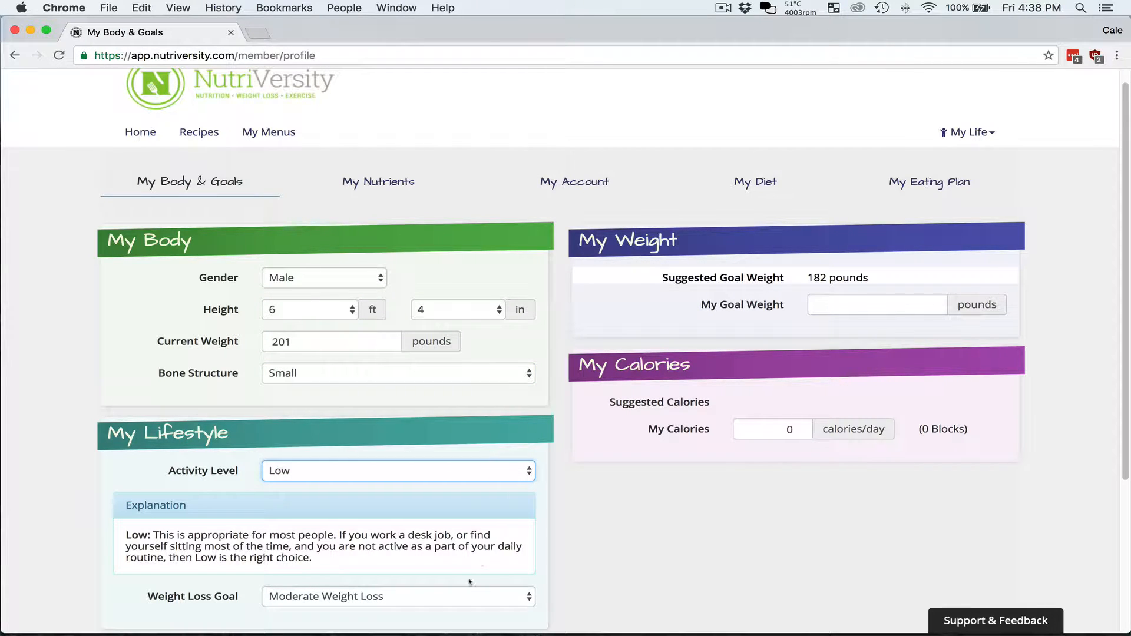
left_click(465, 599)
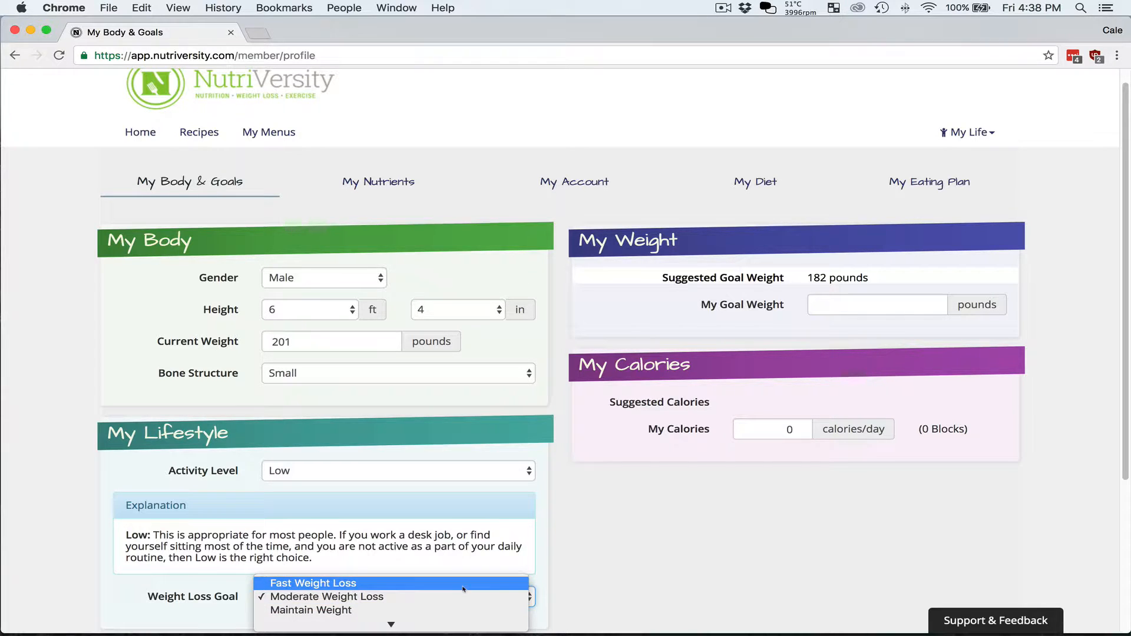
left_click(464, 585)
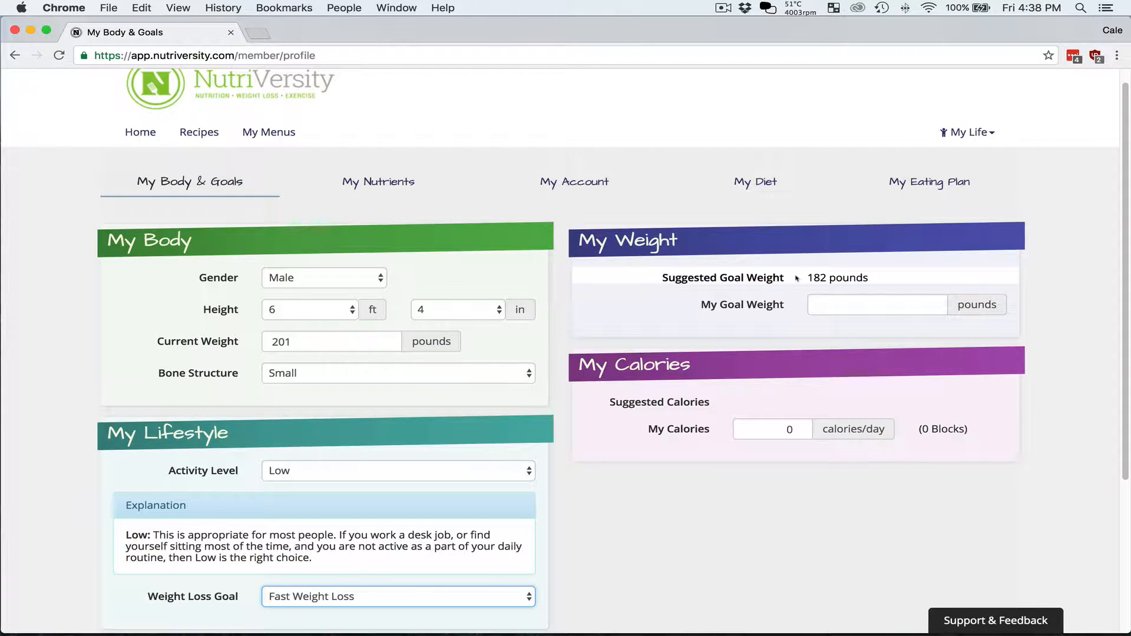
left_click_drag(806, 278, 874, 277)
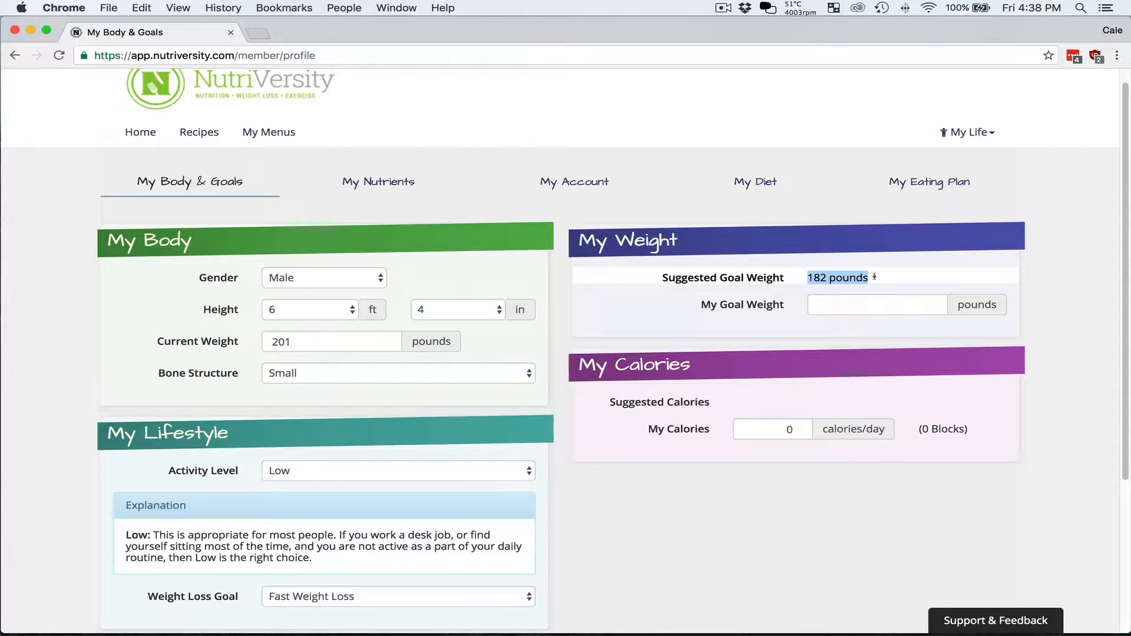
left_click(878, 280)
- Enter a goal weight of 190 pounds, keeping activity level at Low
left_click(886, 303)
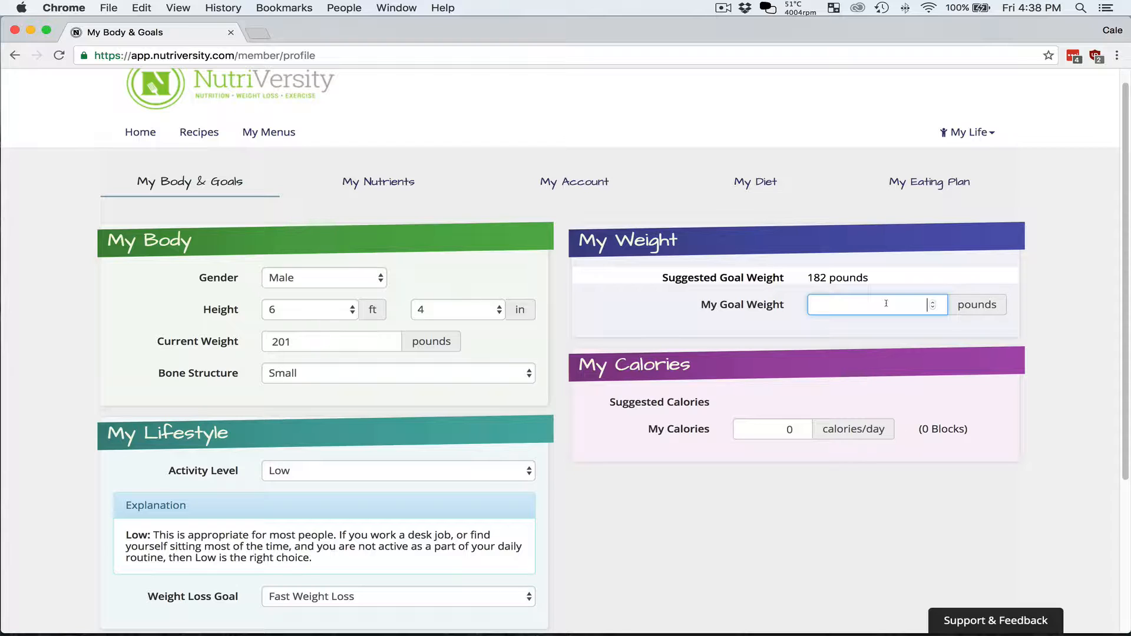
type("190")
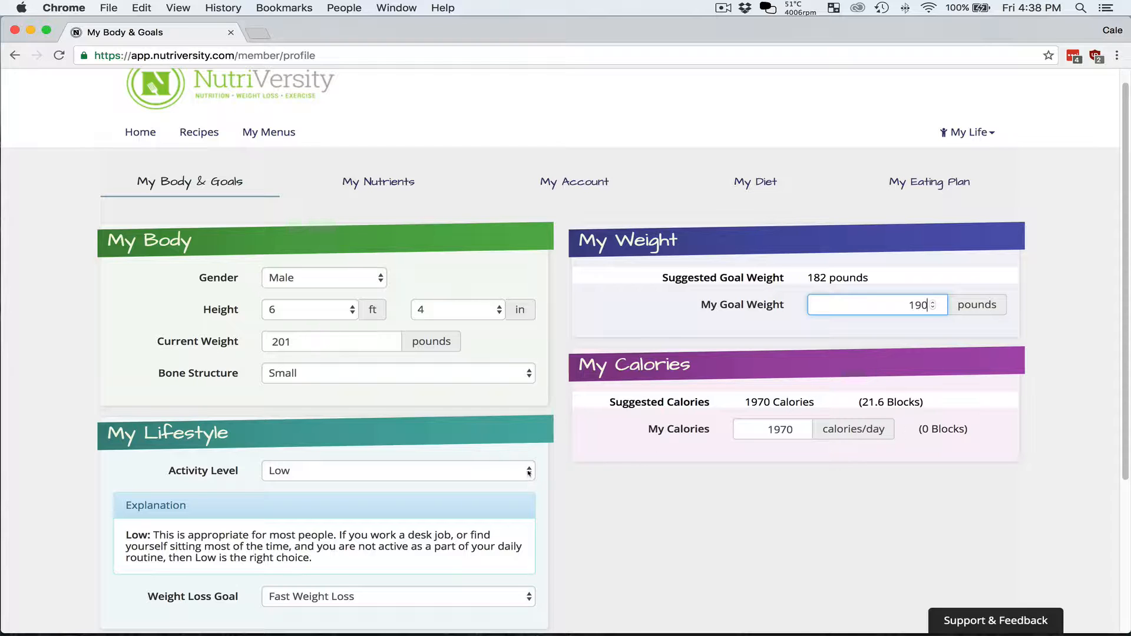
left_click(528, 470)
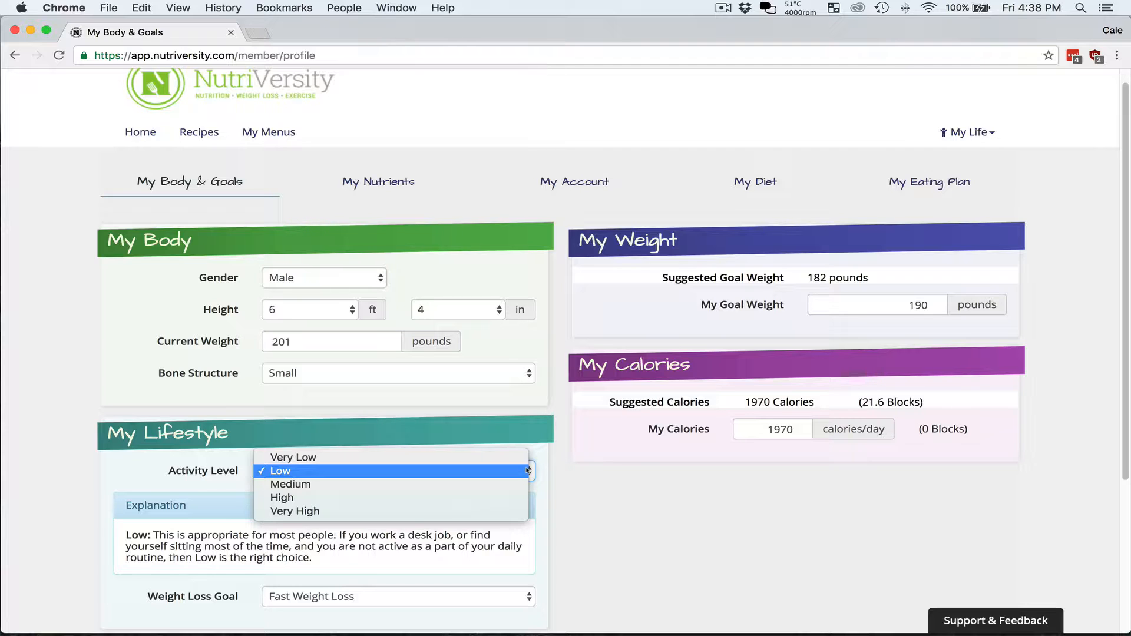
left_click(499, 482)
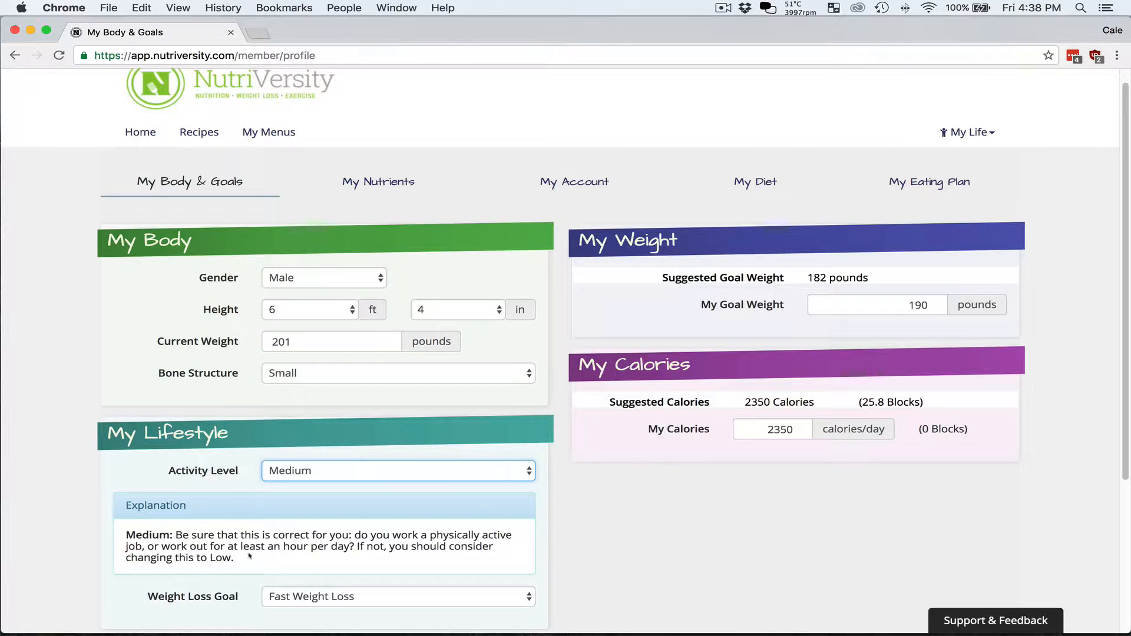
left_click(310, 477)
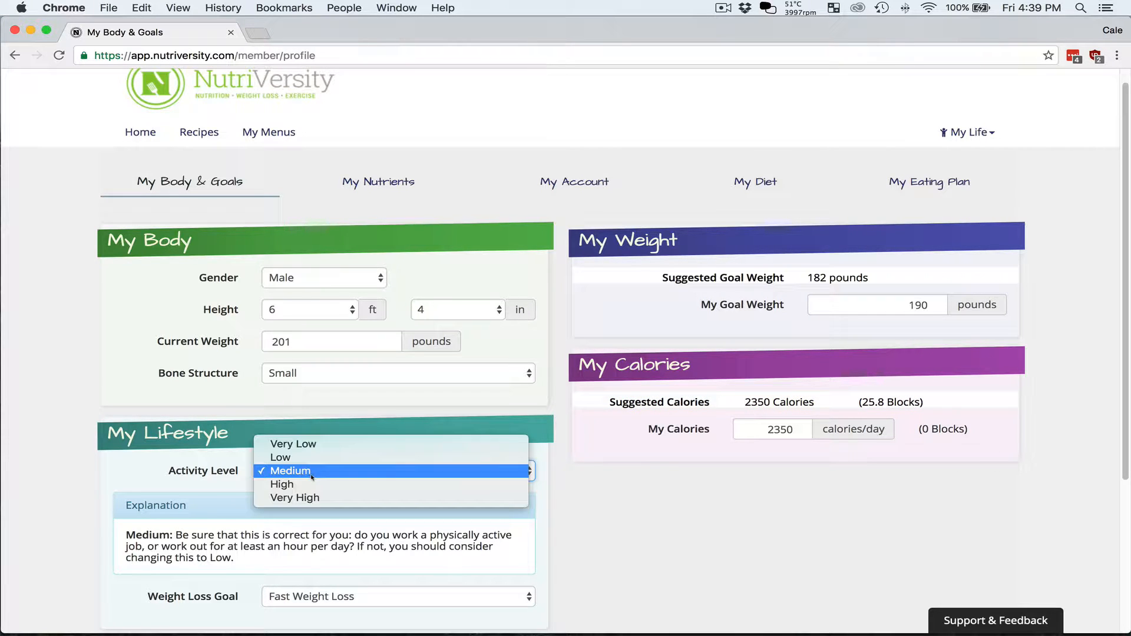
left_click(312, 459)
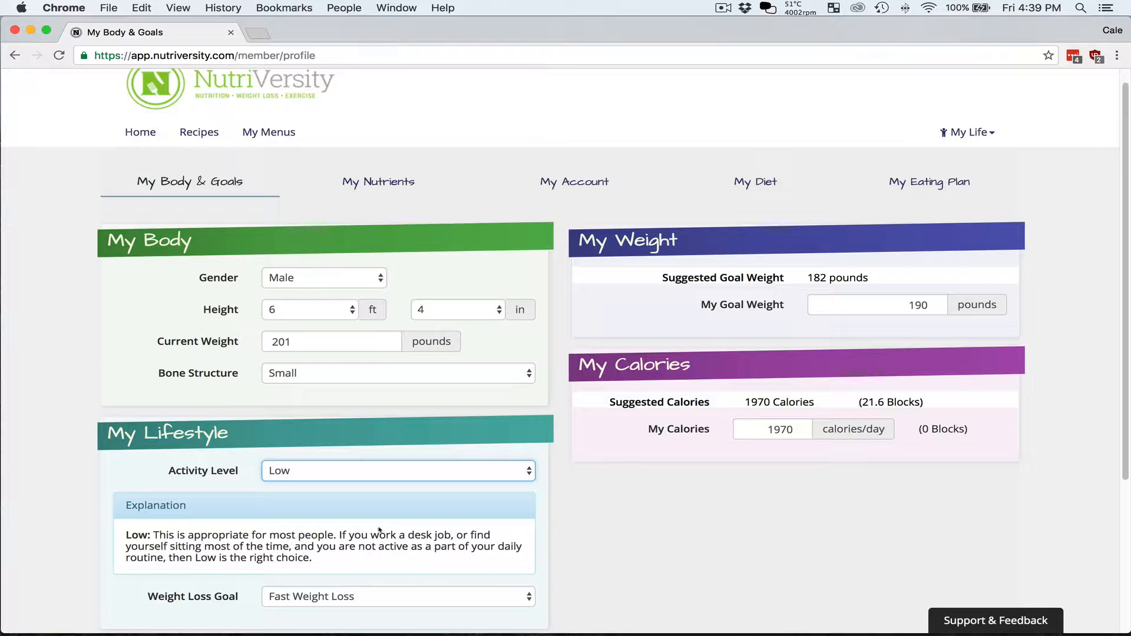
left_click(763, 430)
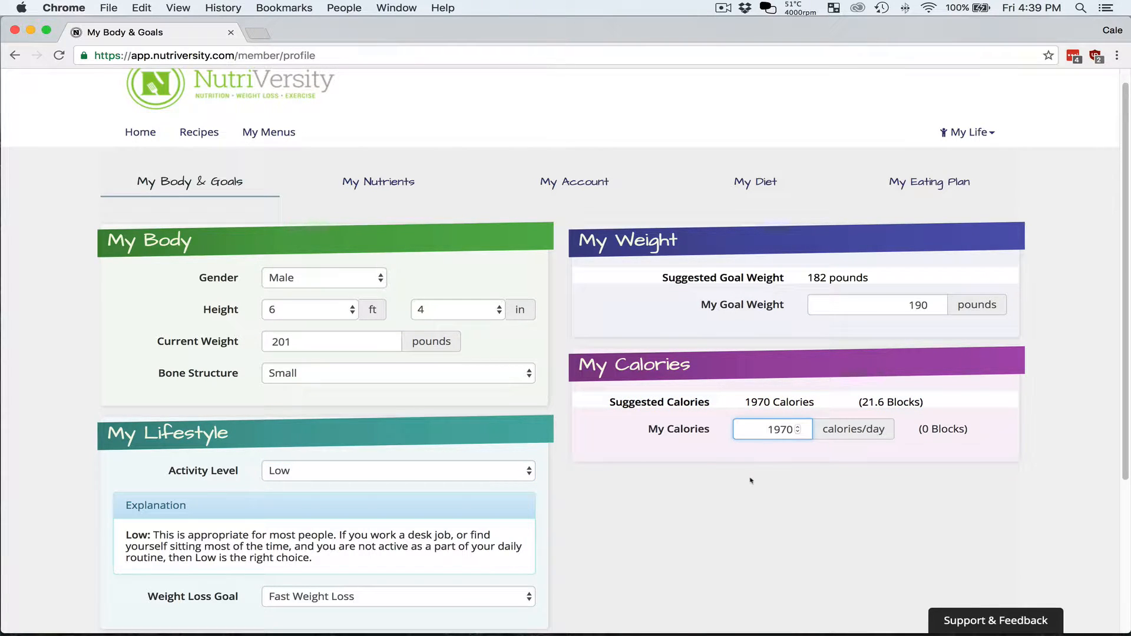
- Replace the 1970 daily calories with 2000 and save the body and goals profile
scroll(751, 481, "down", 4)
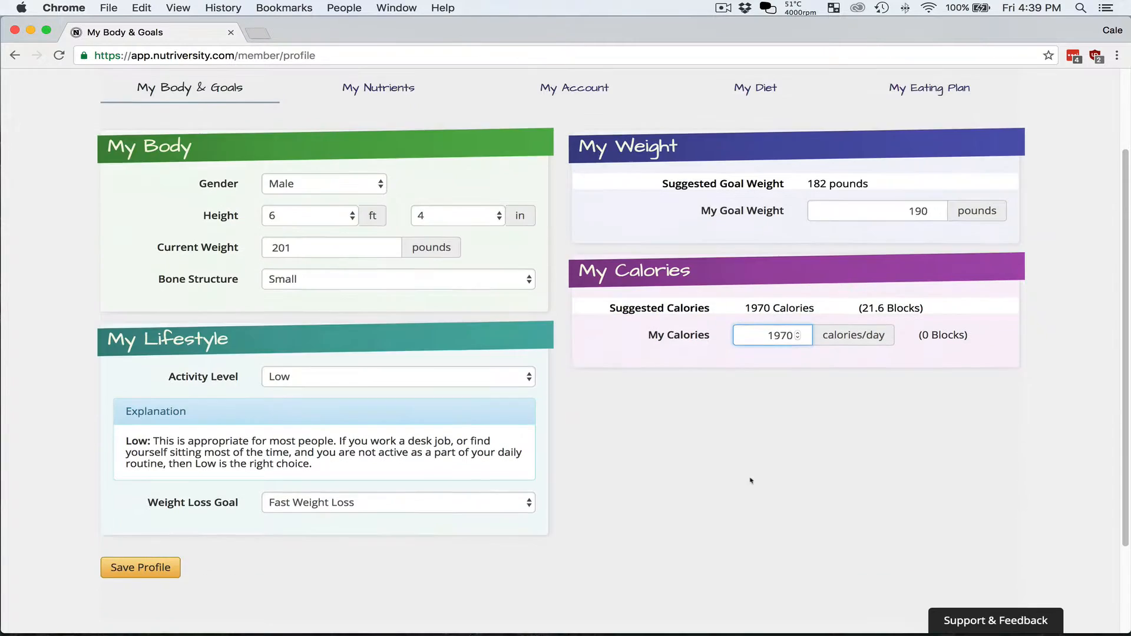
left_click_drag(754, 316, 828, 311)
type("2000")
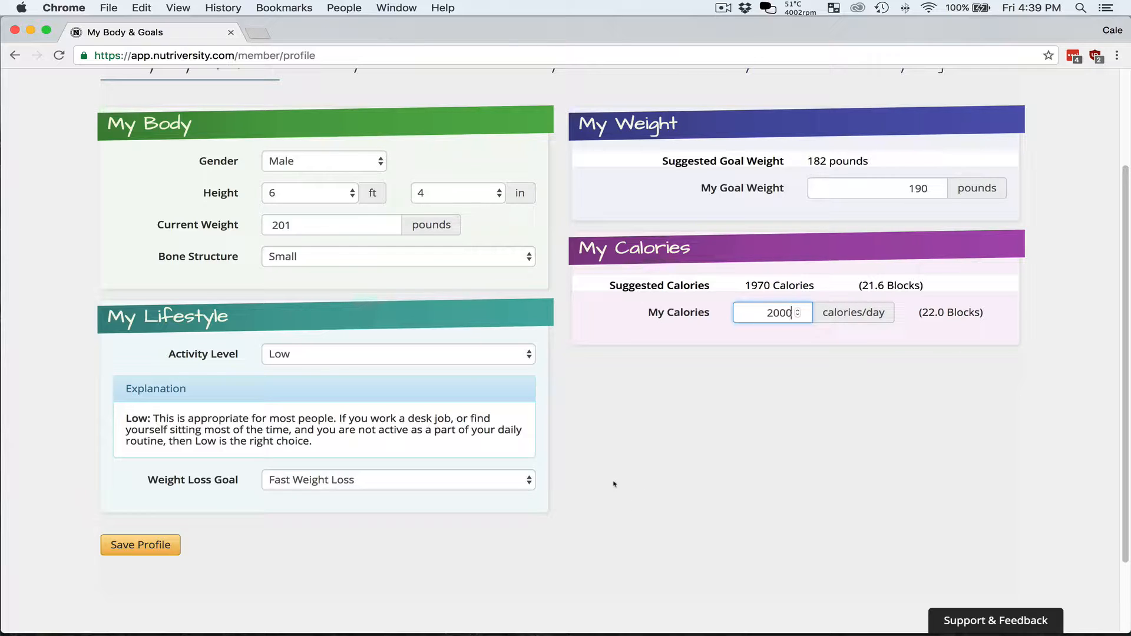
left_click(293, 557)
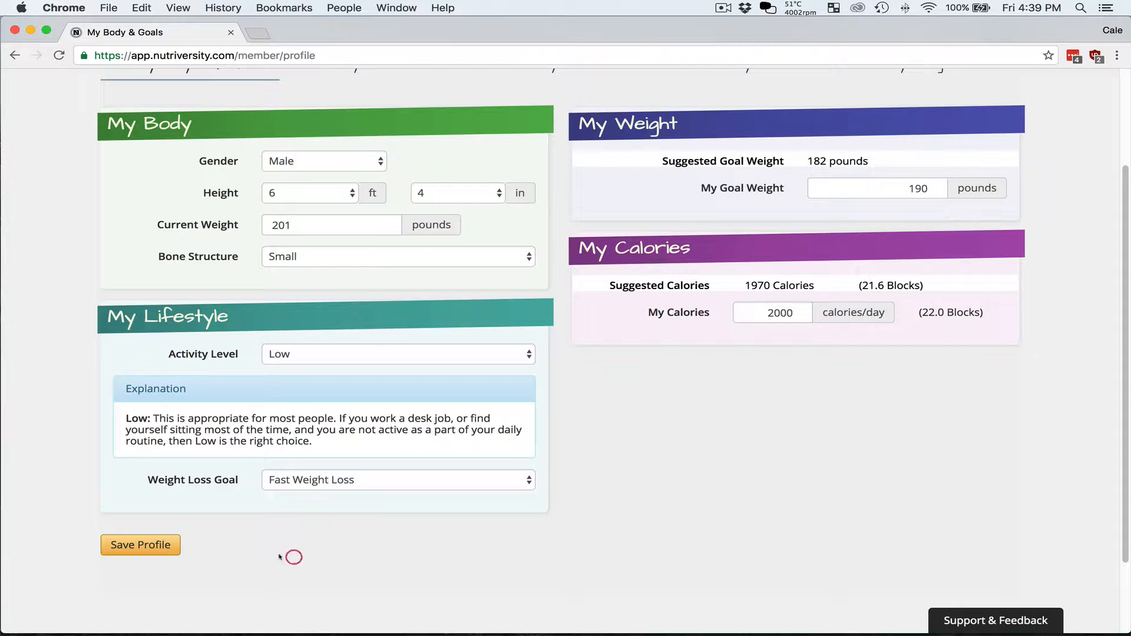
left_click(140, 545)
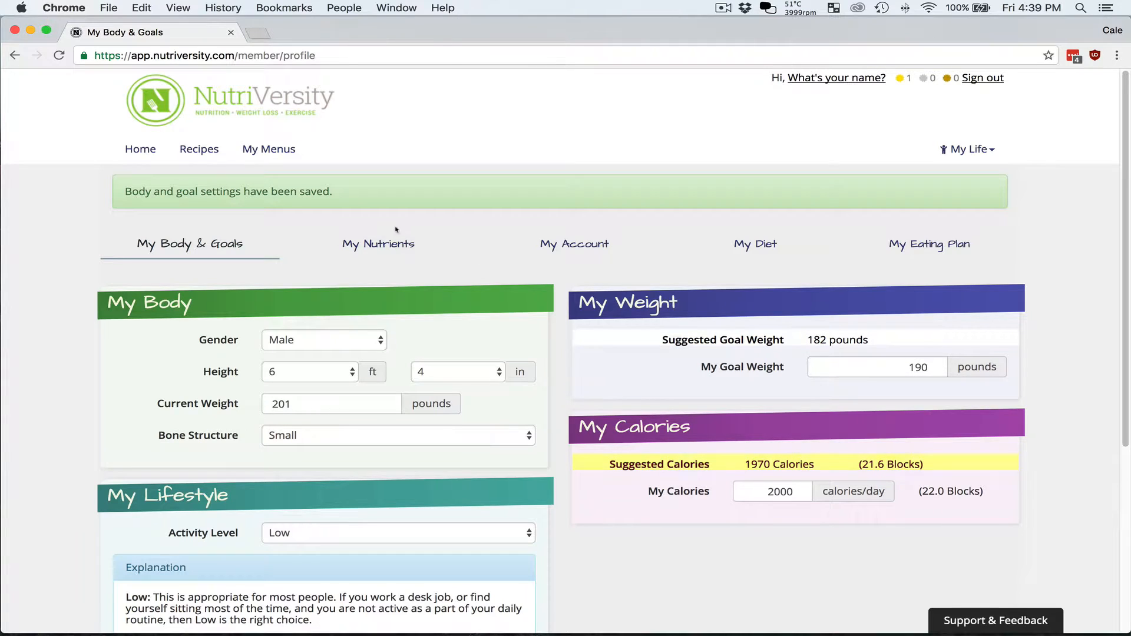
left_click(394, 247)
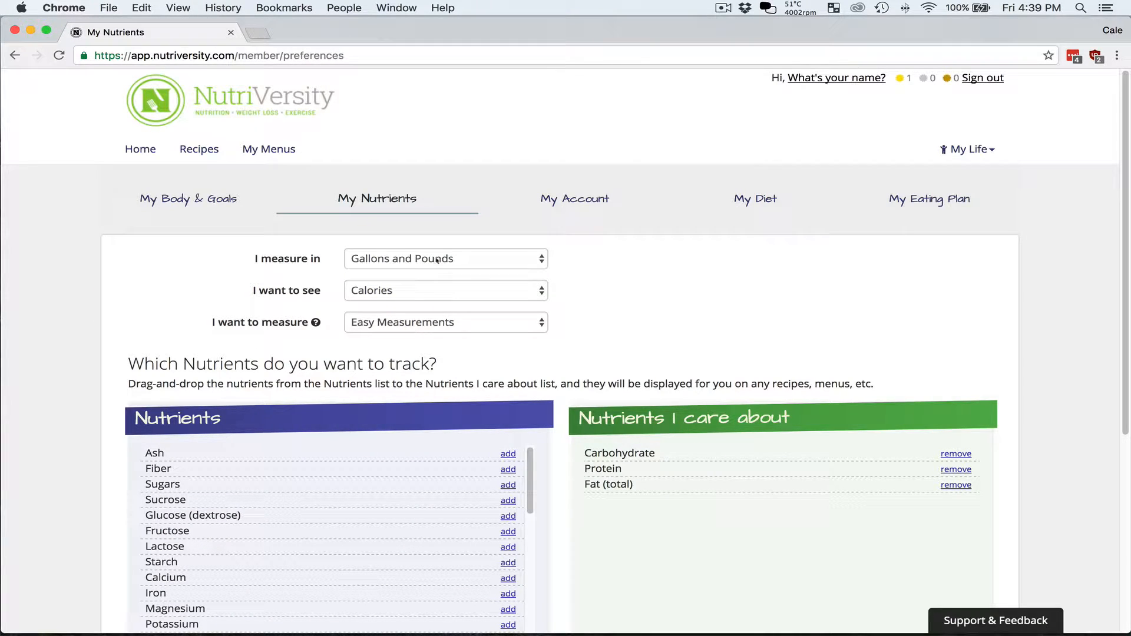
- Keep Gallons and Pounds and Calories, and switch measurement to Precise Measurements
left_click(436, 260)
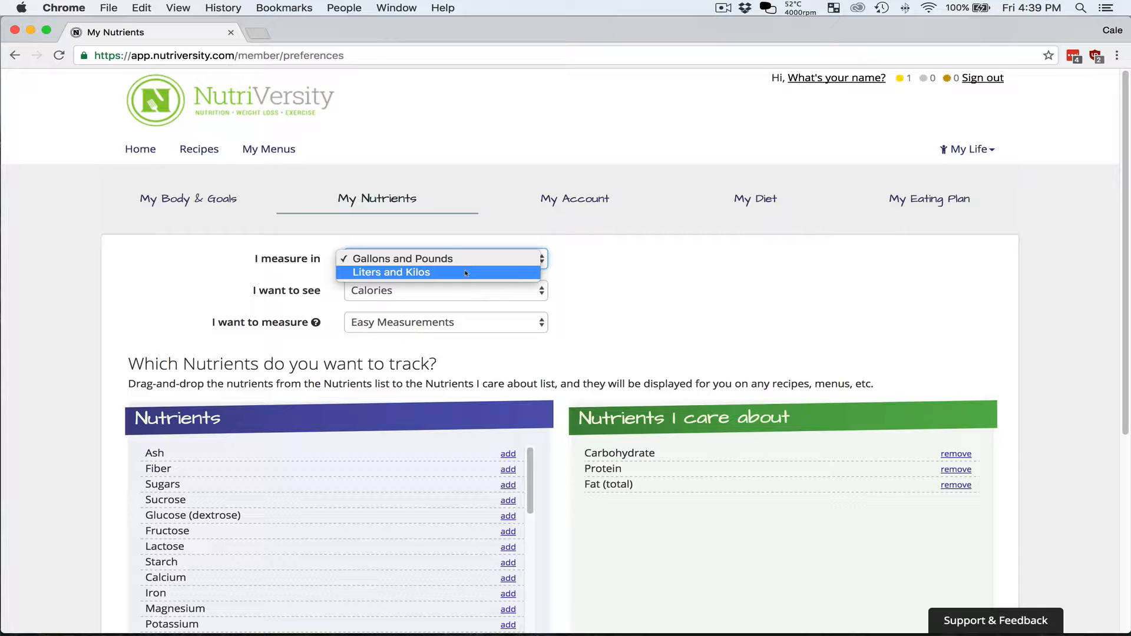
left_click(604, 278)
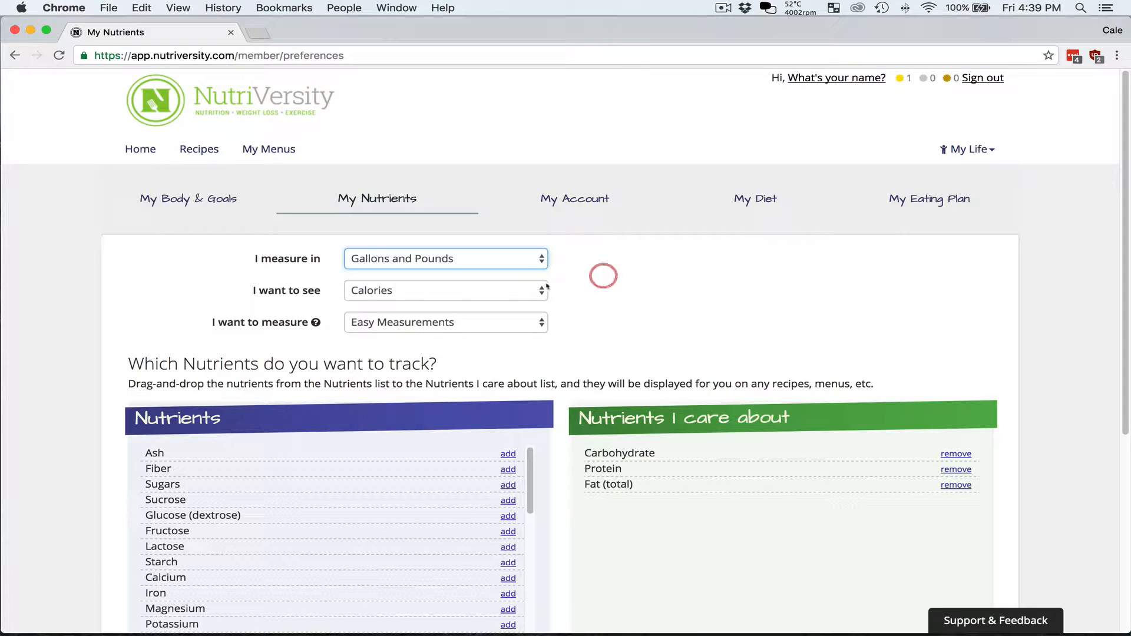
left_click(507, 293)
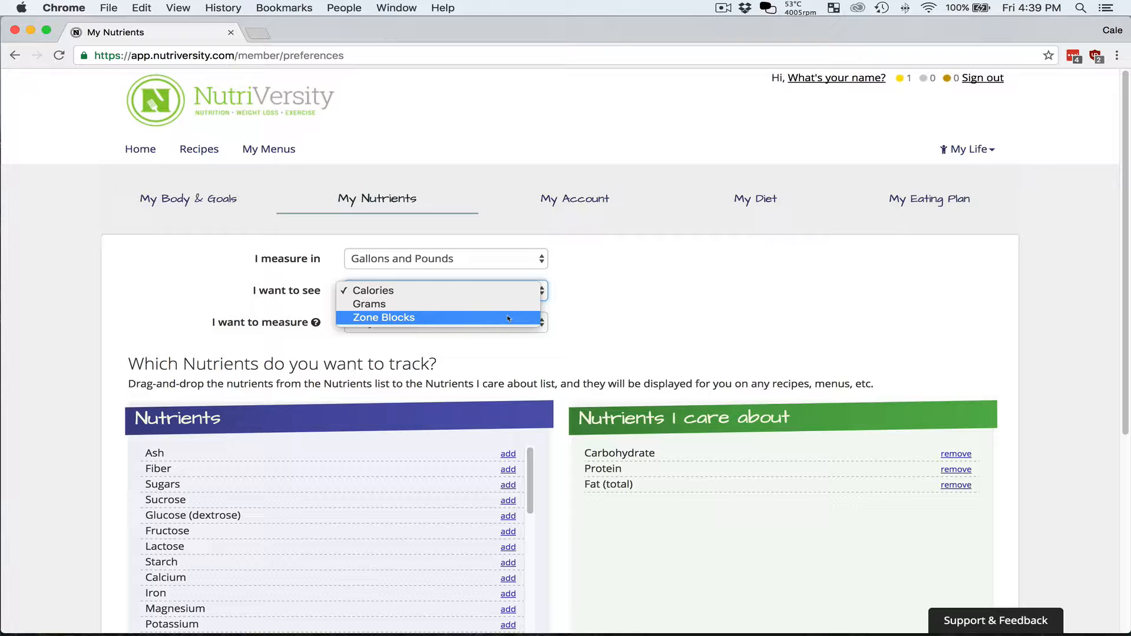
left_click(503, 295)
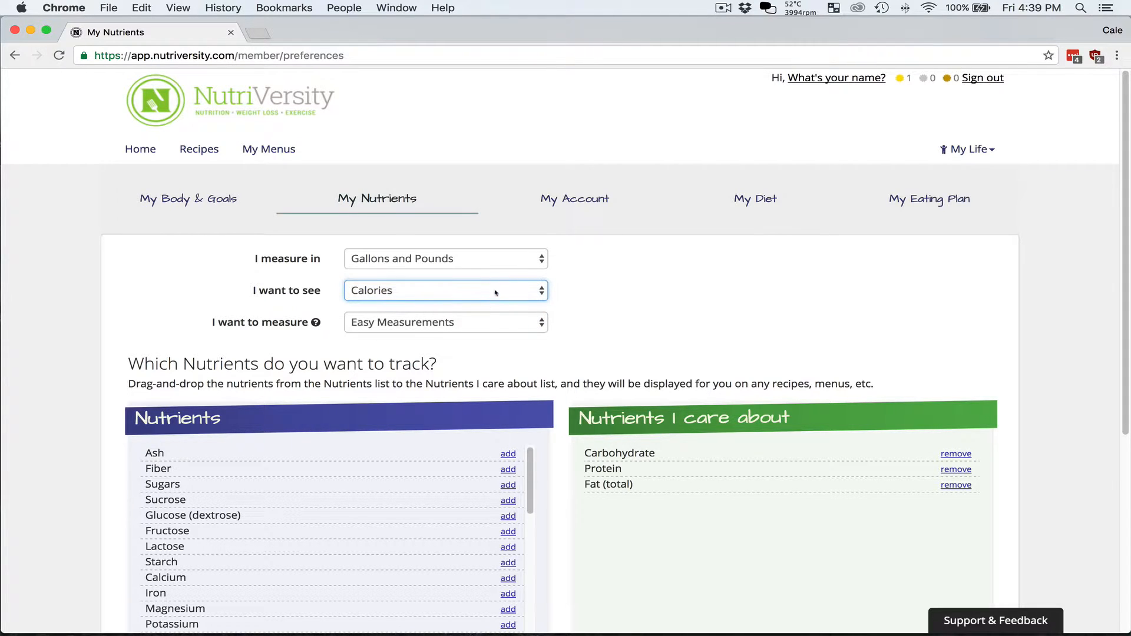
left_click(500, 329)
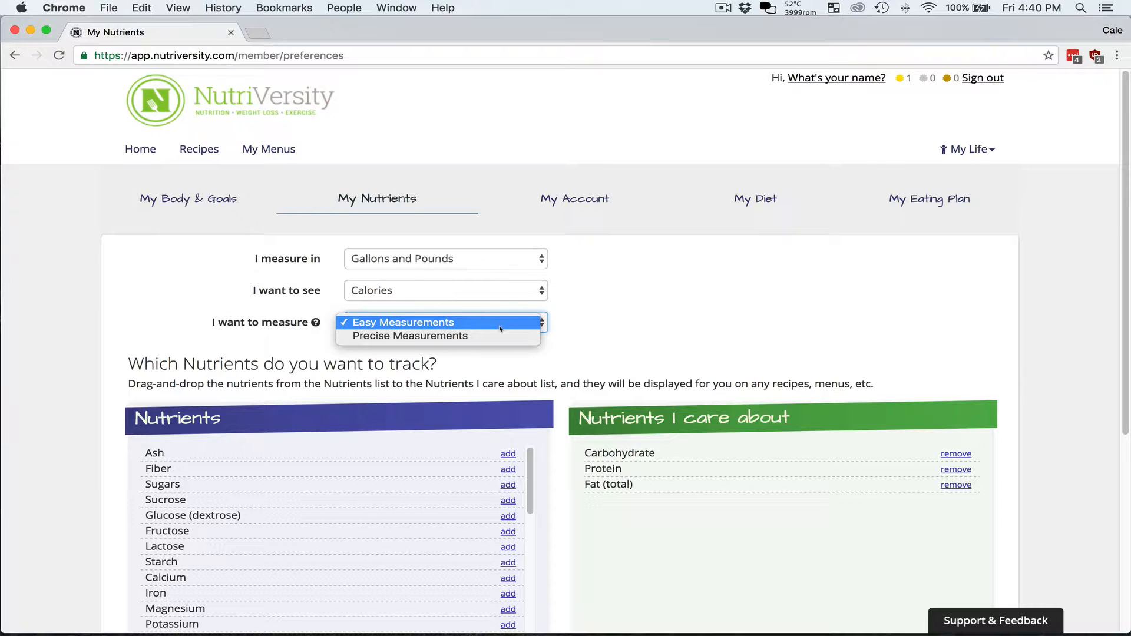
left_click(499, 336)
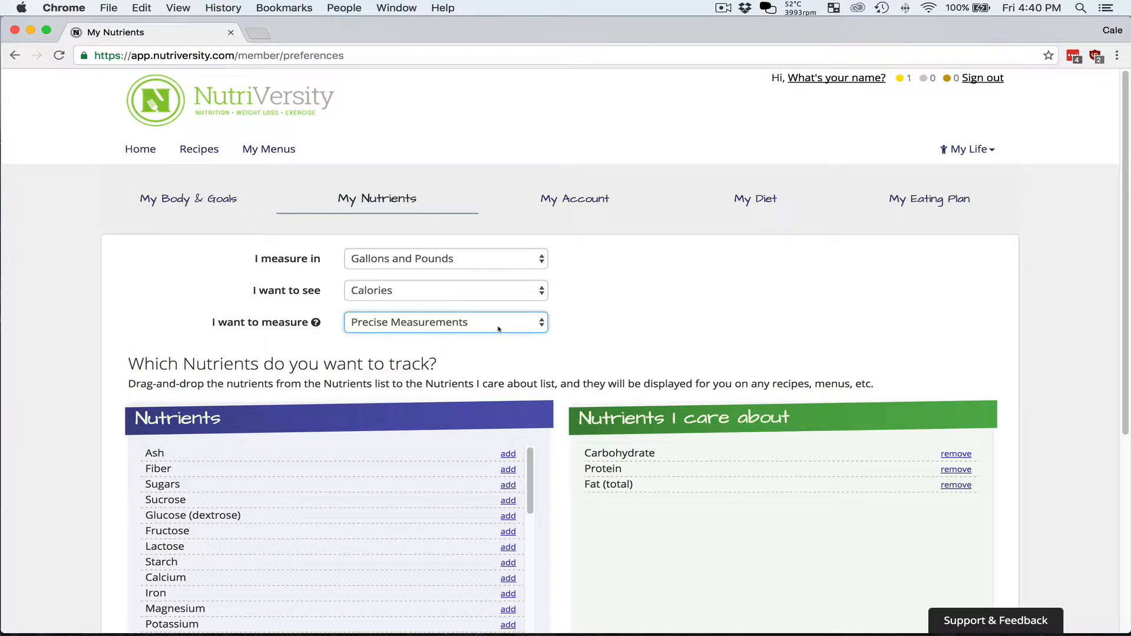
left_click(497, 328)
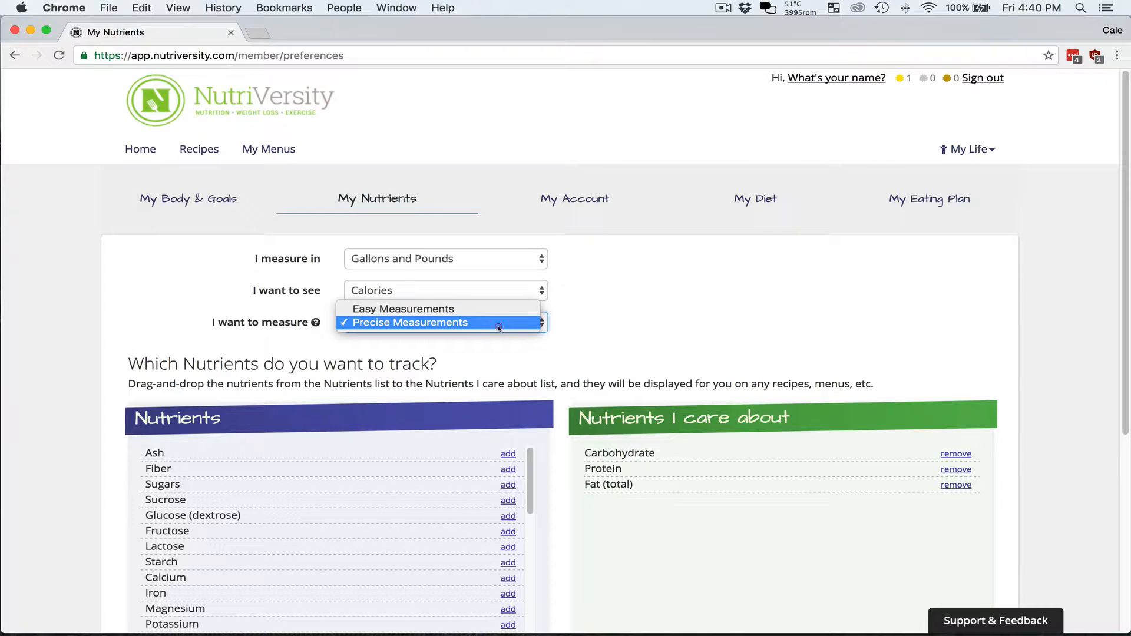
left_click(561, 333)
scroll(664, 344, "down", 4)
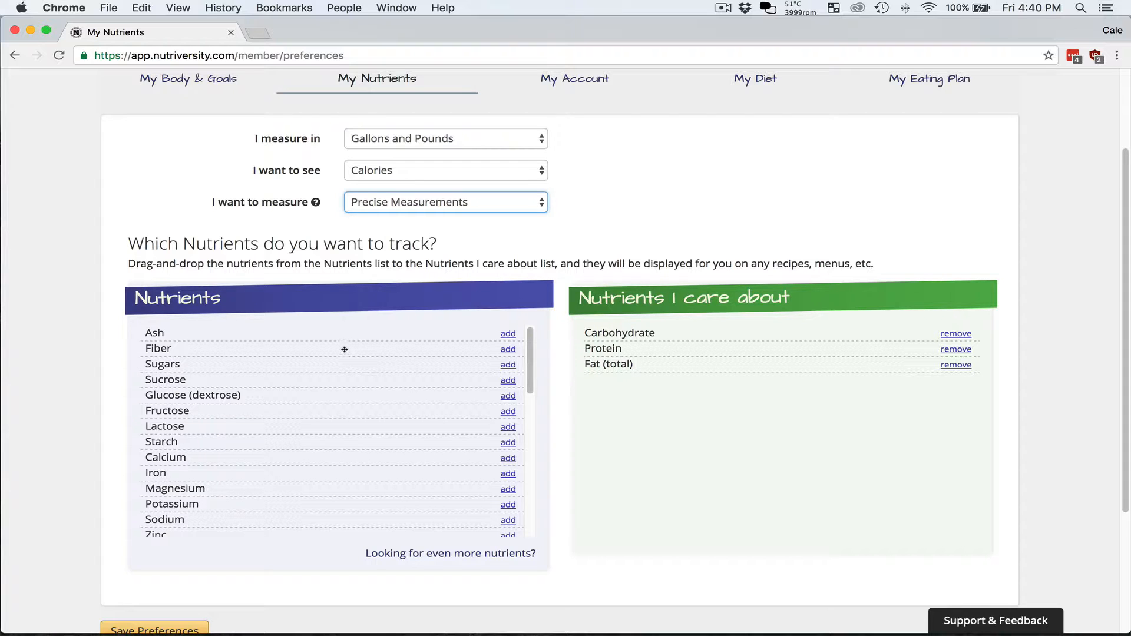
- Move Fiber and Cholesterol into Nutrients I care about and save the preferences
left_click_drag(344, 351, 669, 379)
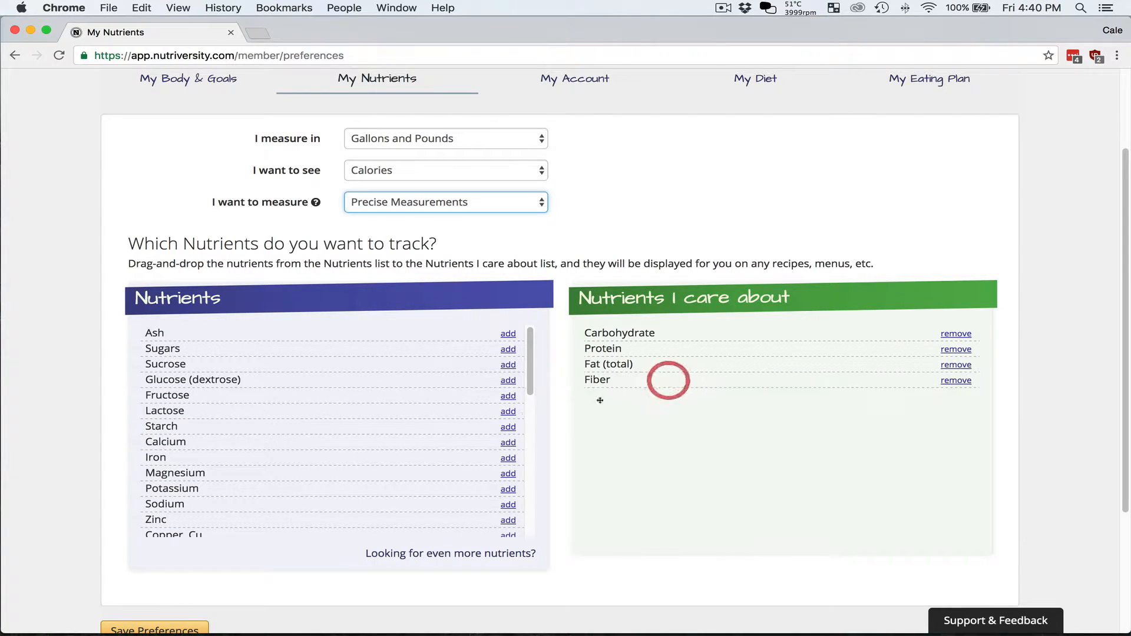
scroll(330, 419, "down", 10)
scroll(334, 419, "down", 3)
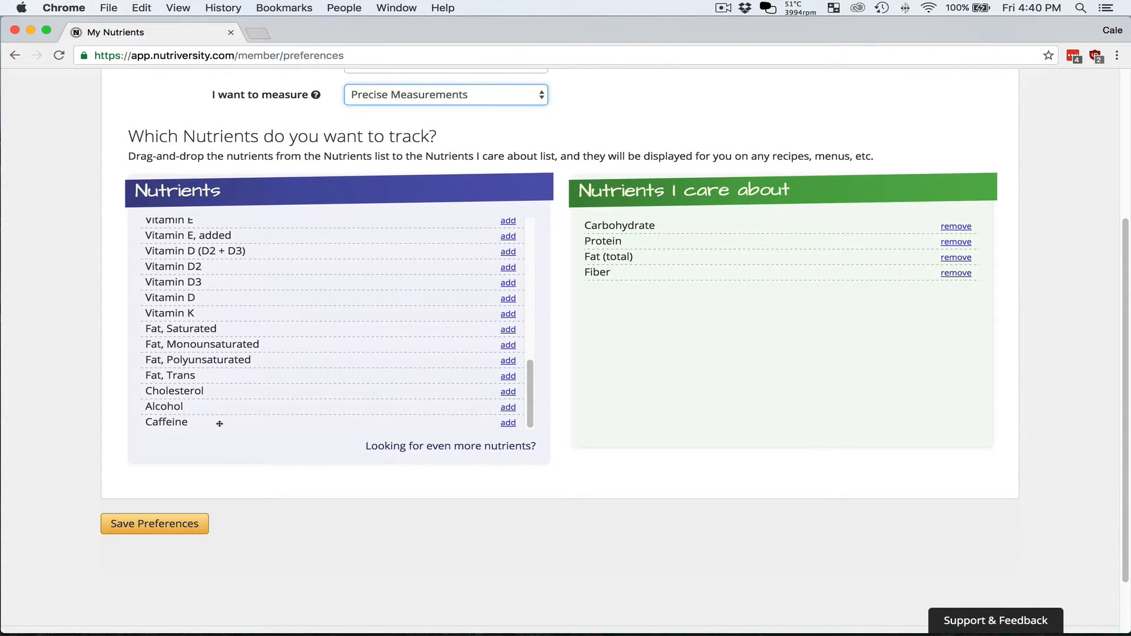
left_click_drag(220, 425, 682, 268)
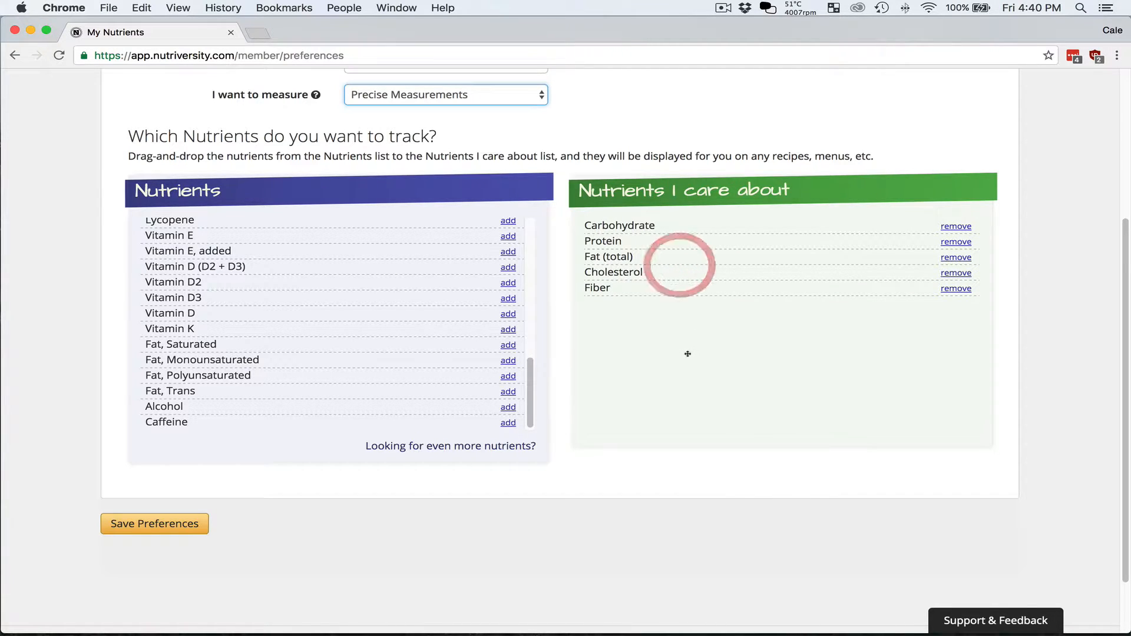
left_click(195, 530)
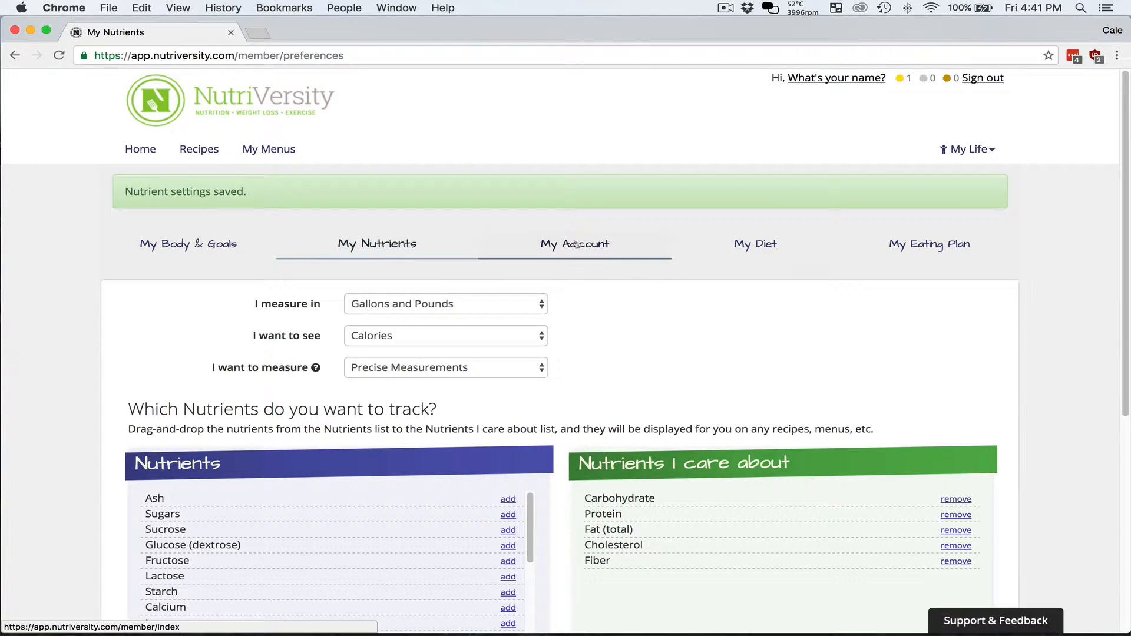
- Fill in the first name, last name and screen name in My Profile and save
left_click(577, 244)
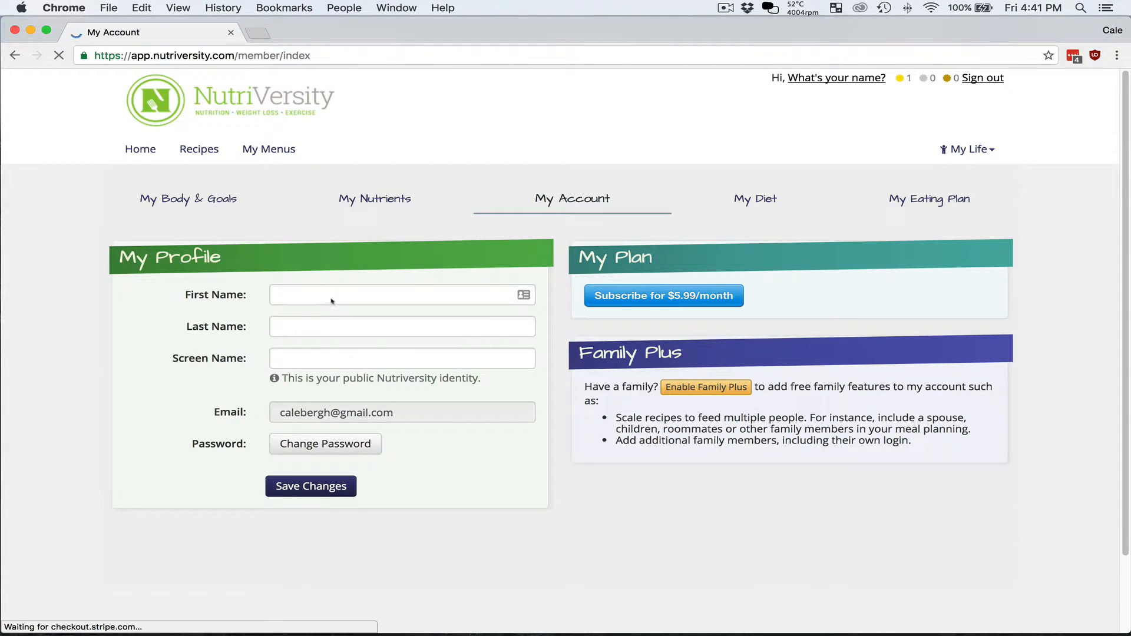
left_click(334, 296)
key("Tab")
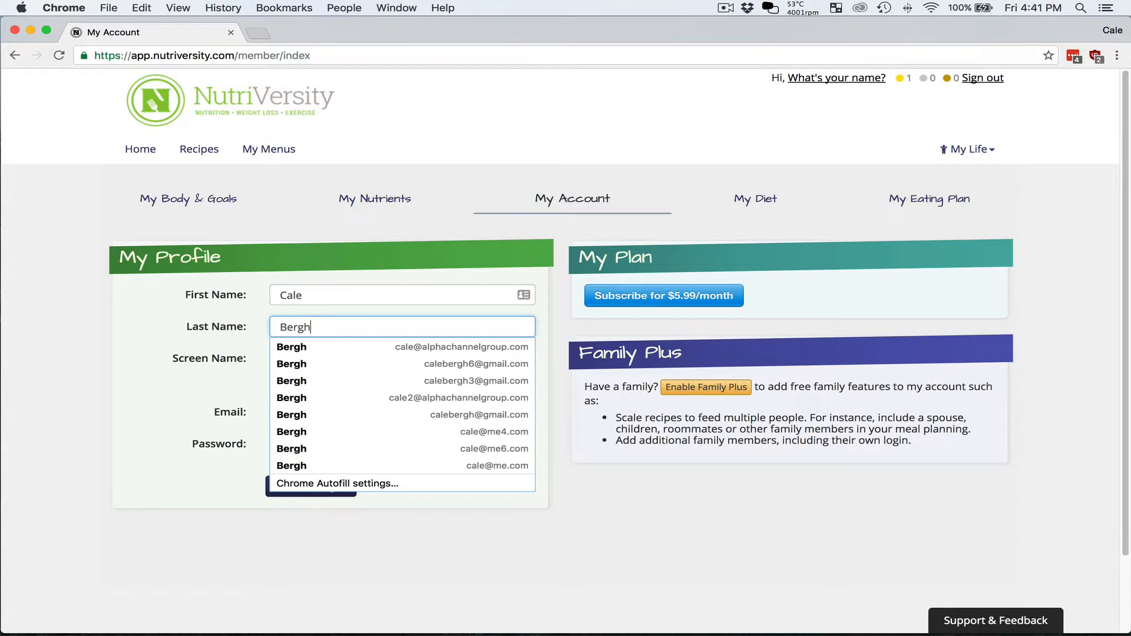
key("Tab")
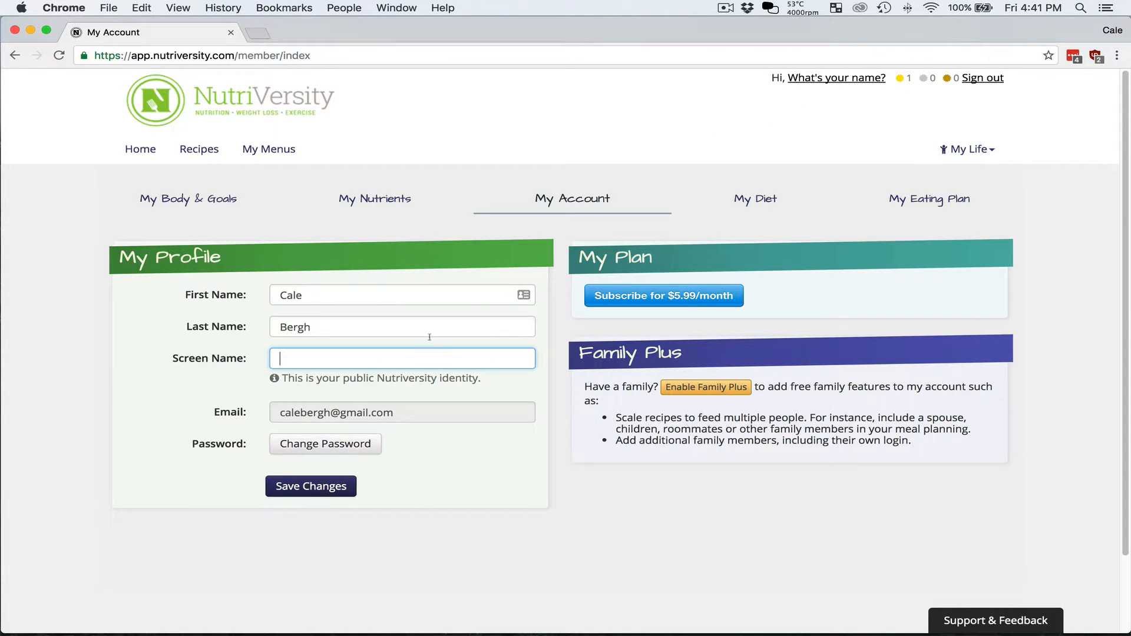
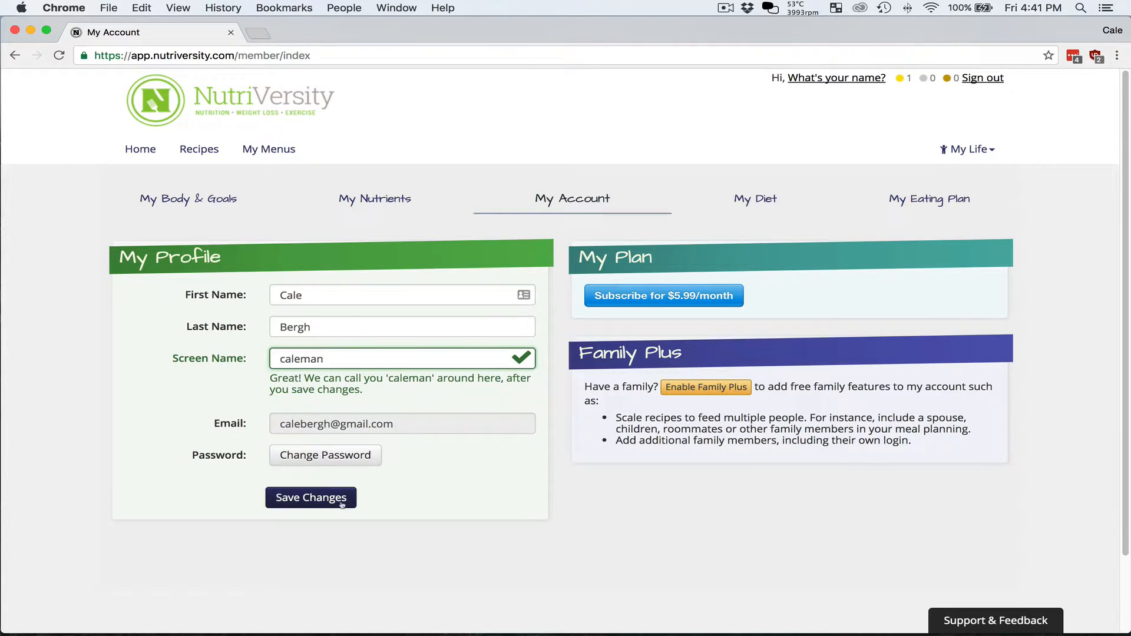
left_click(333, 501)
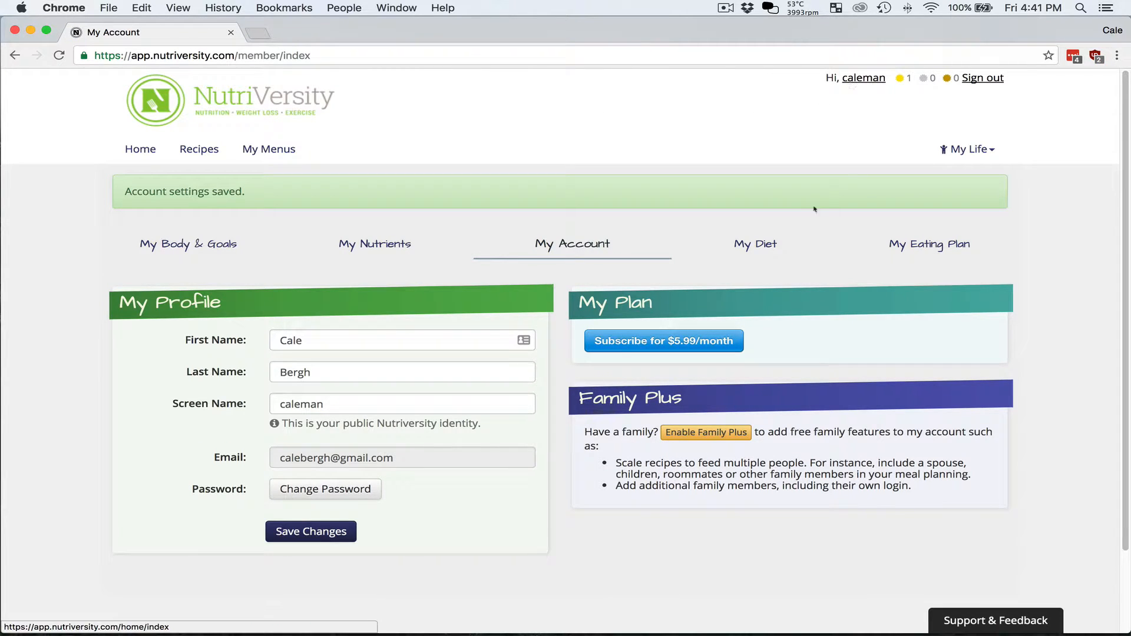
- Use Zone Diet - No Trans Fat on the My Diet tab and save the diet selection
left_click(772, 249)
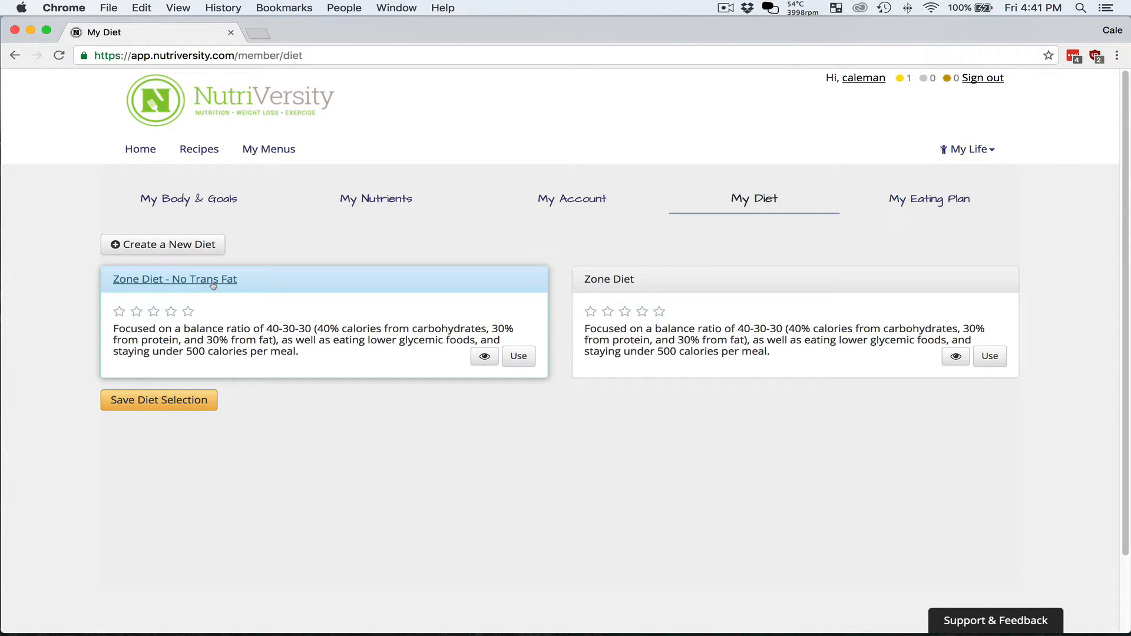
left_click(518, 356)
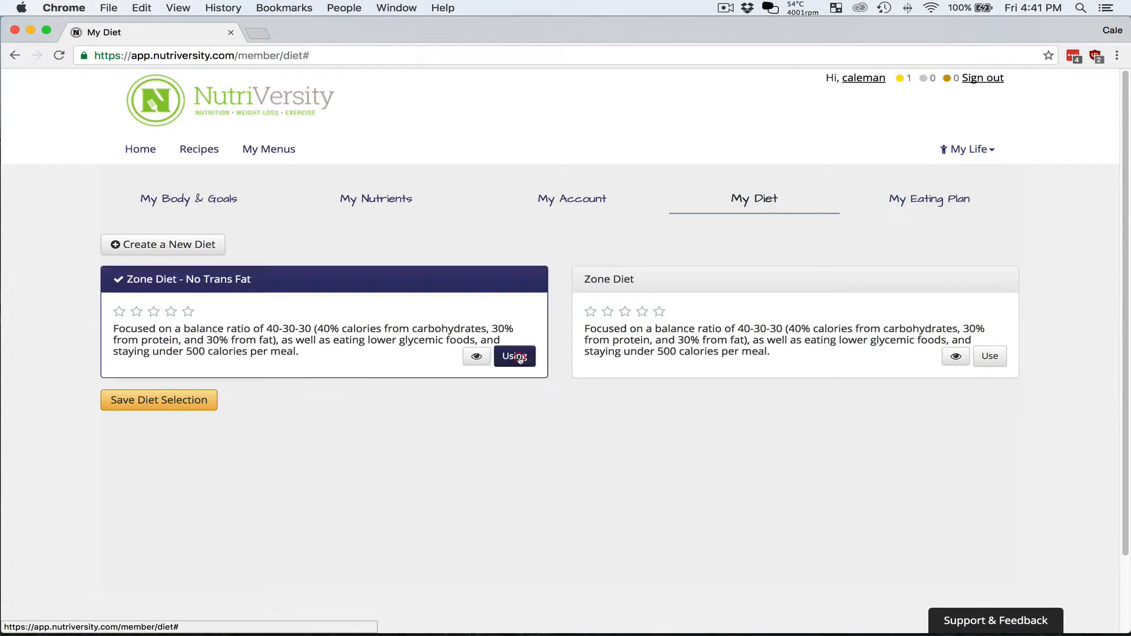
left_click(183, 403)
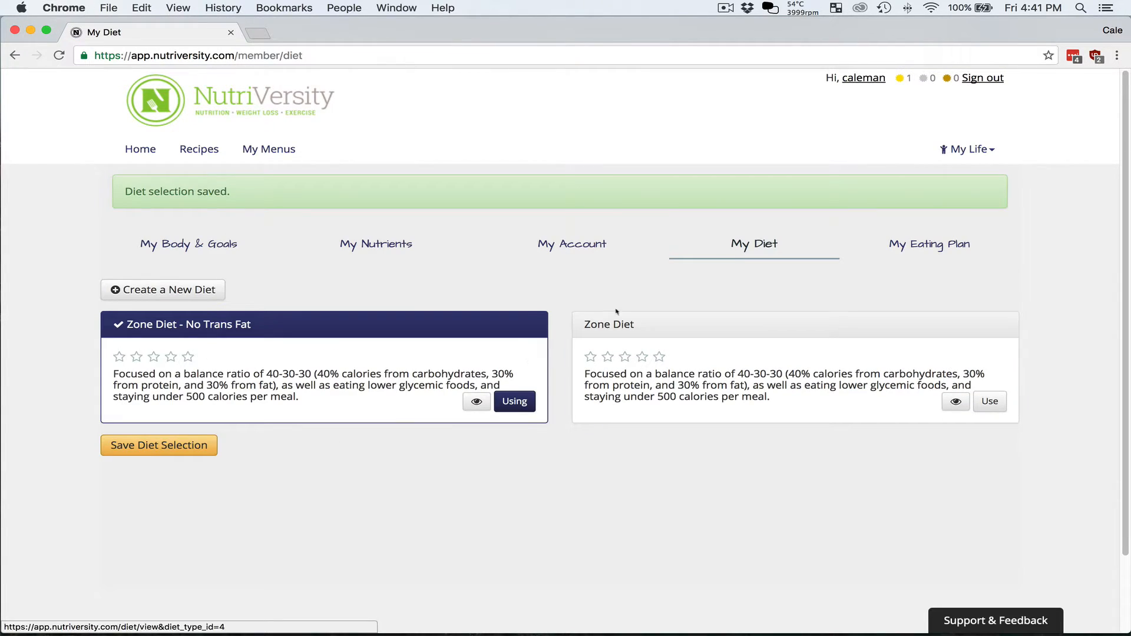
left_click(942, 246)
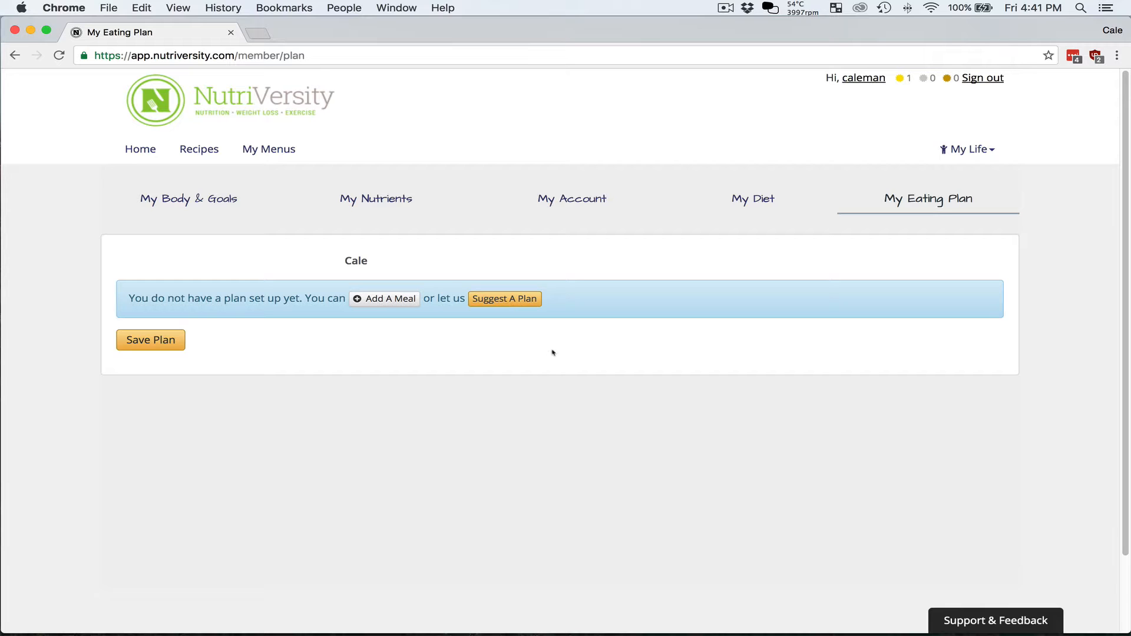
- Get a suggested plan: Breakfast 483, Lunch 483, Snack 275, Dinner 484, Snack 275 calories
left_click(507, 304)
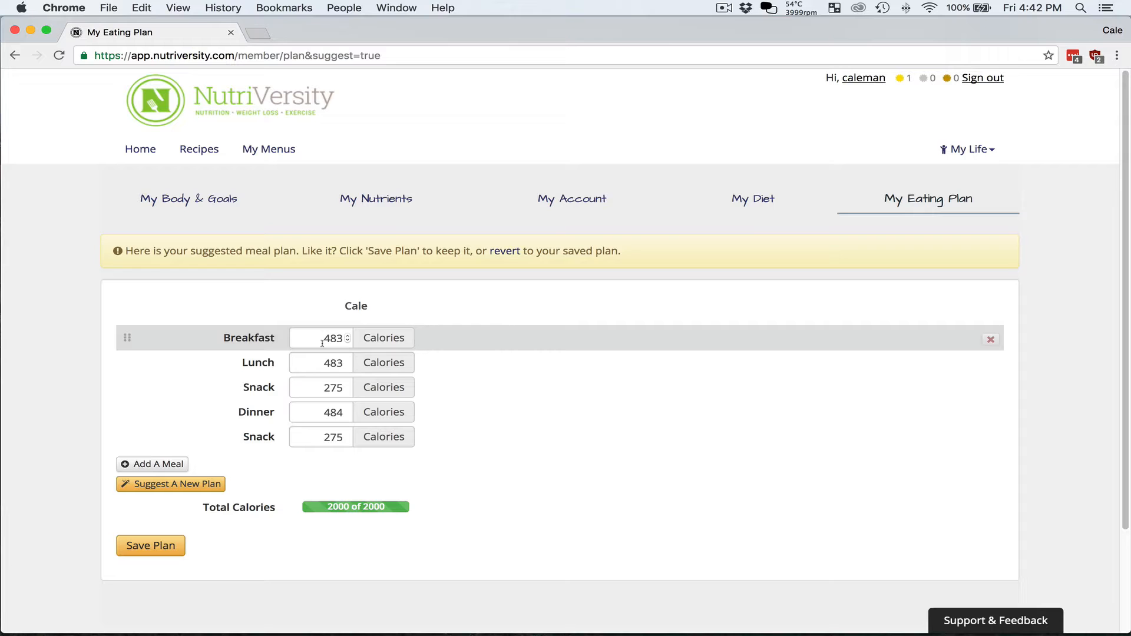
- Add a 200-calorie snack, change both 275 snacks to 200 and breakfast to 433, and save
left_click(154, 464)
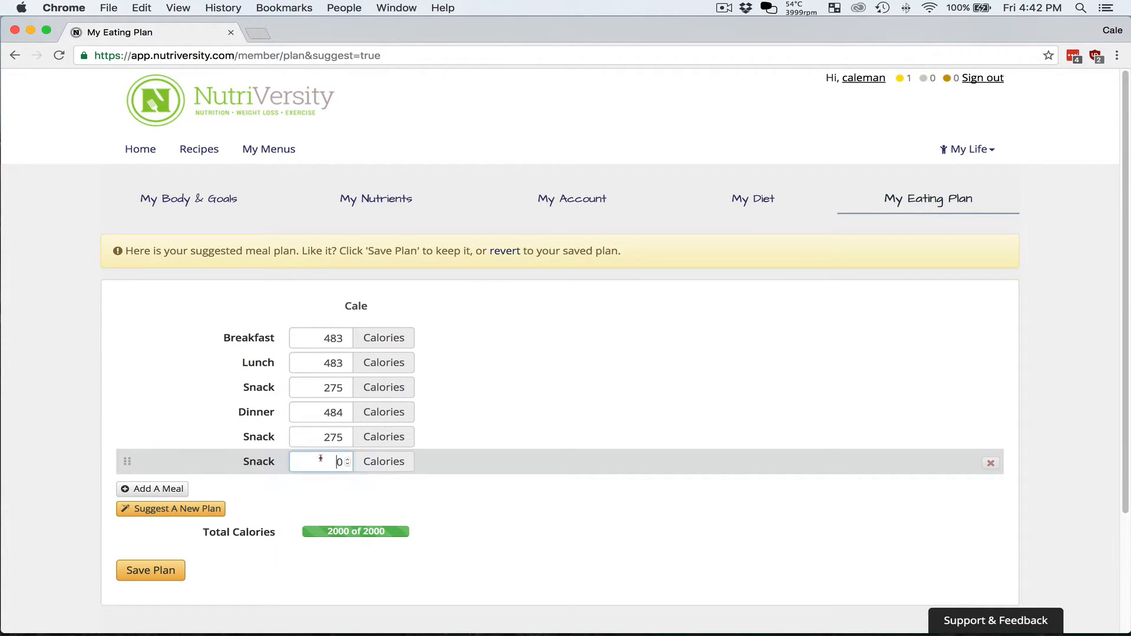
double_click(340, 461)
type("200")
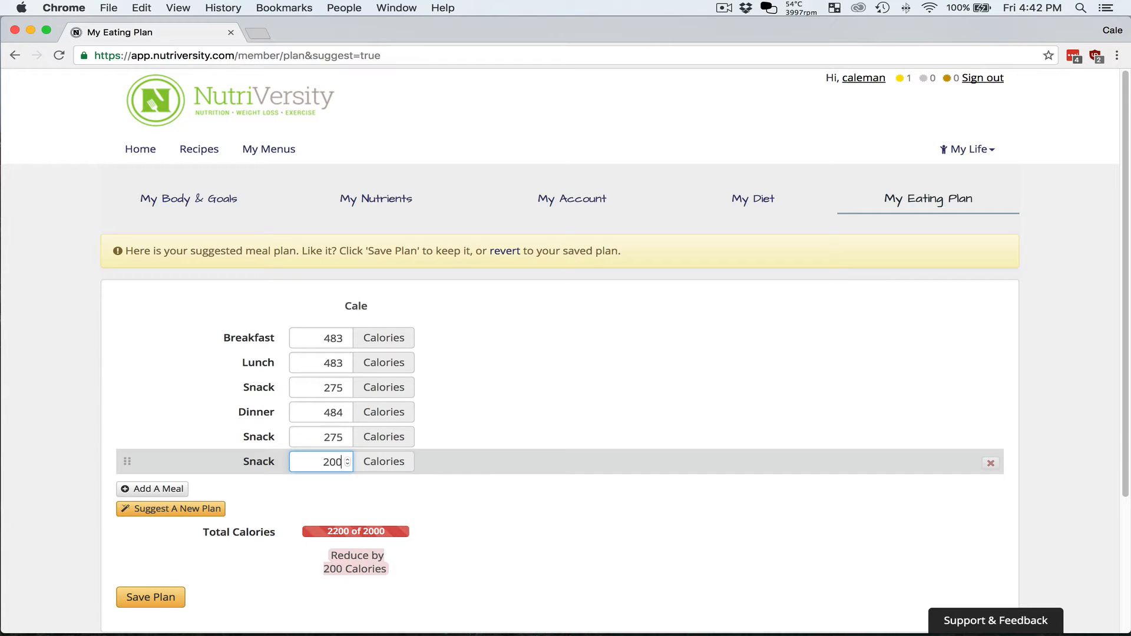
double_click(346, 437)
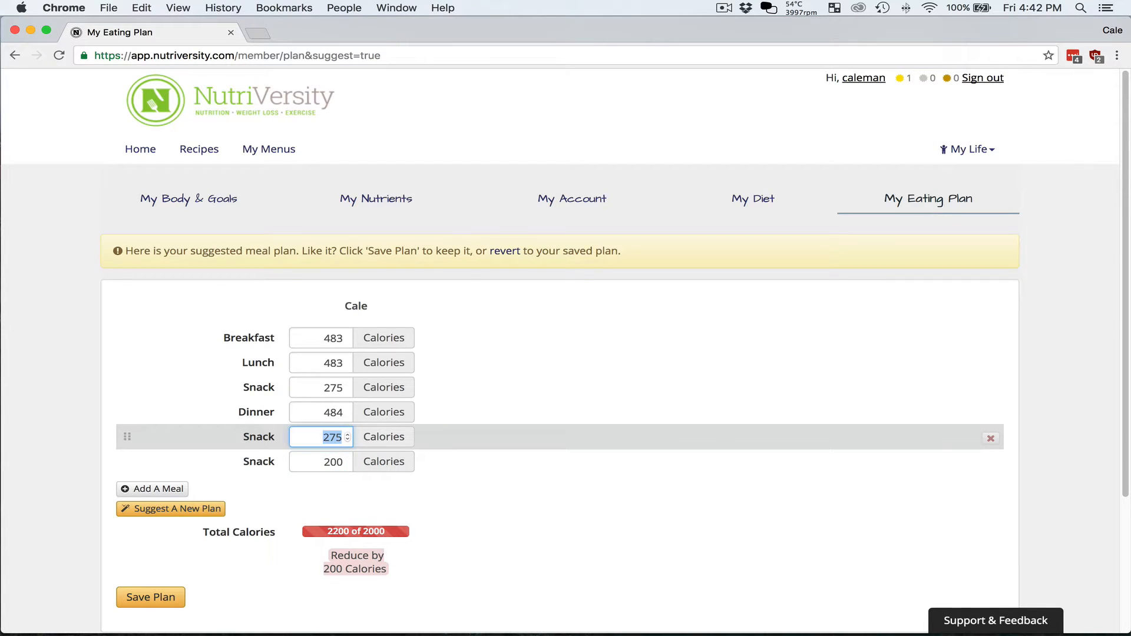
type("200")
double_click(336, 388)
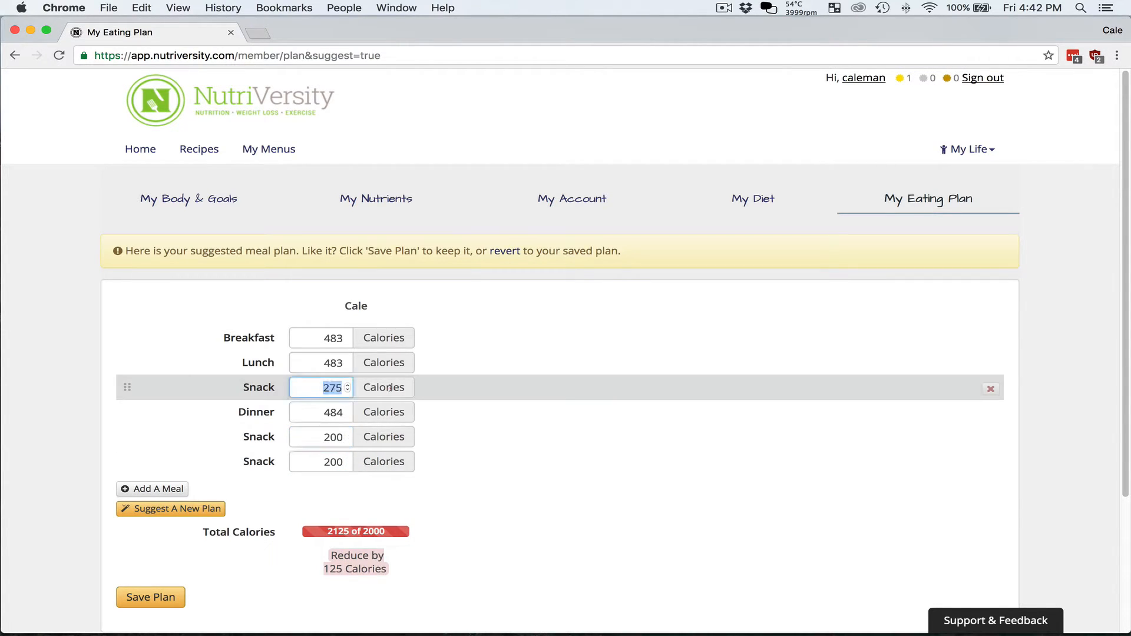
type("200")
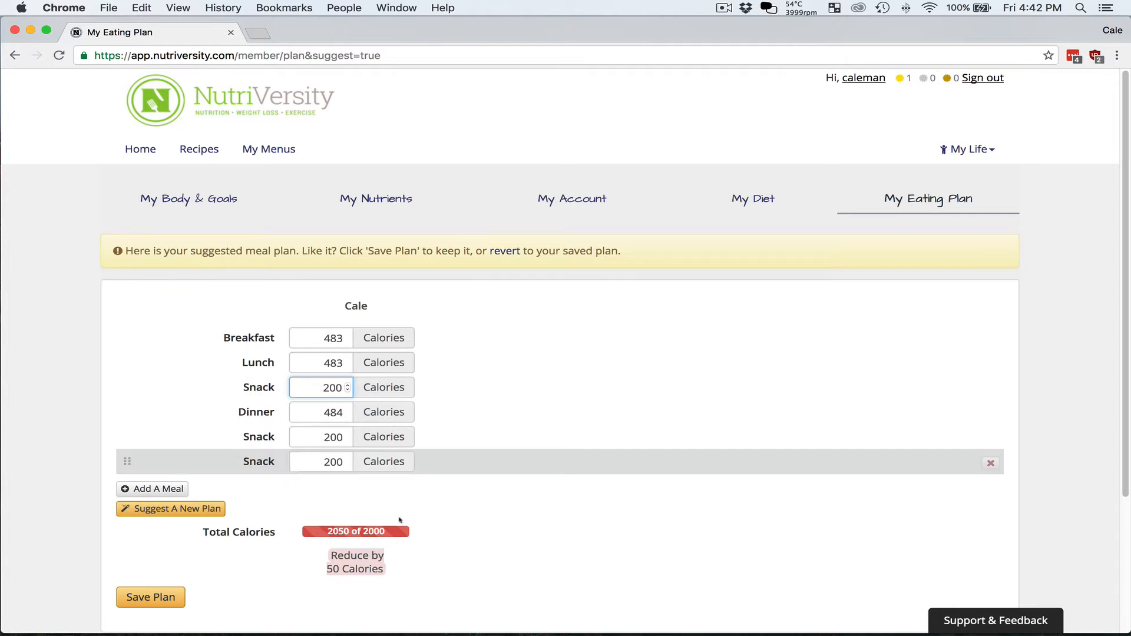
double_click(333, 338)
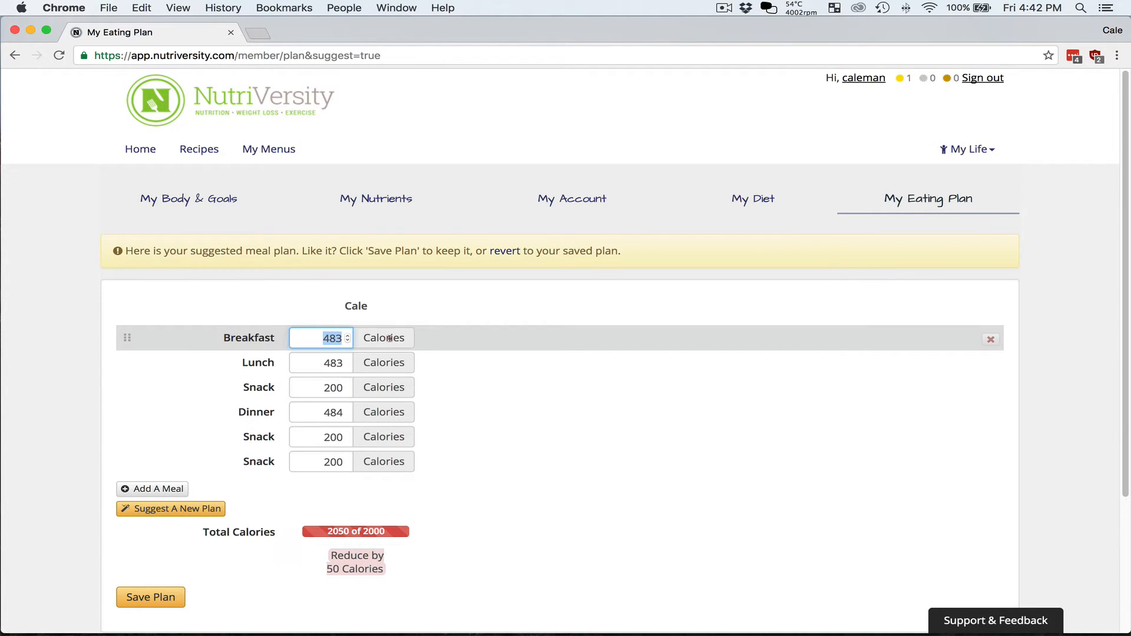
type("433")
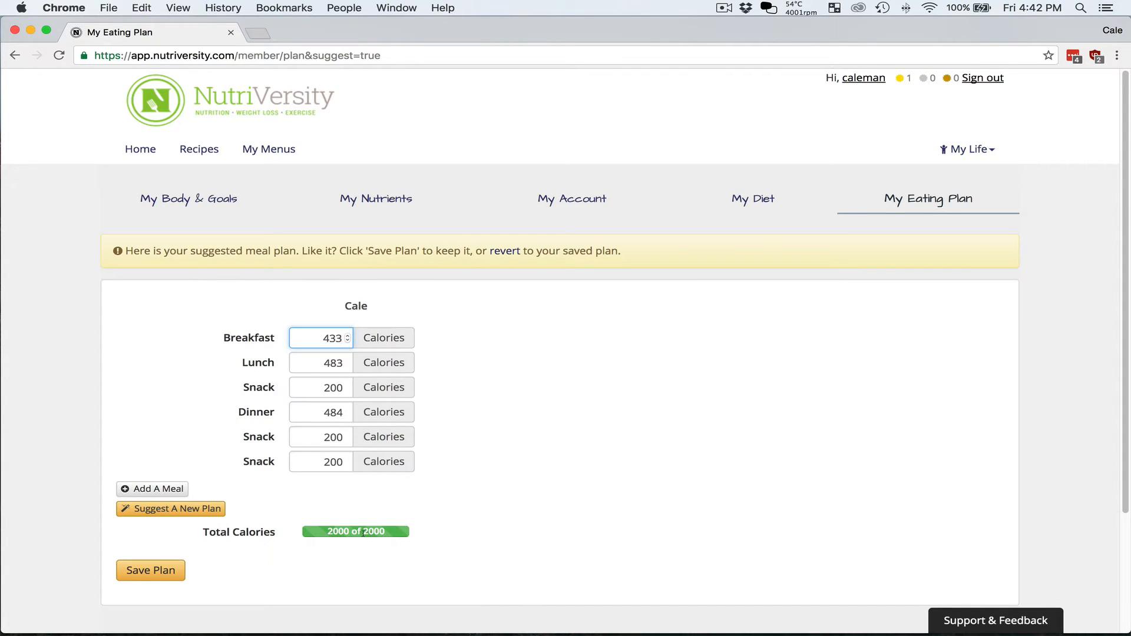
left_click(161, 573)
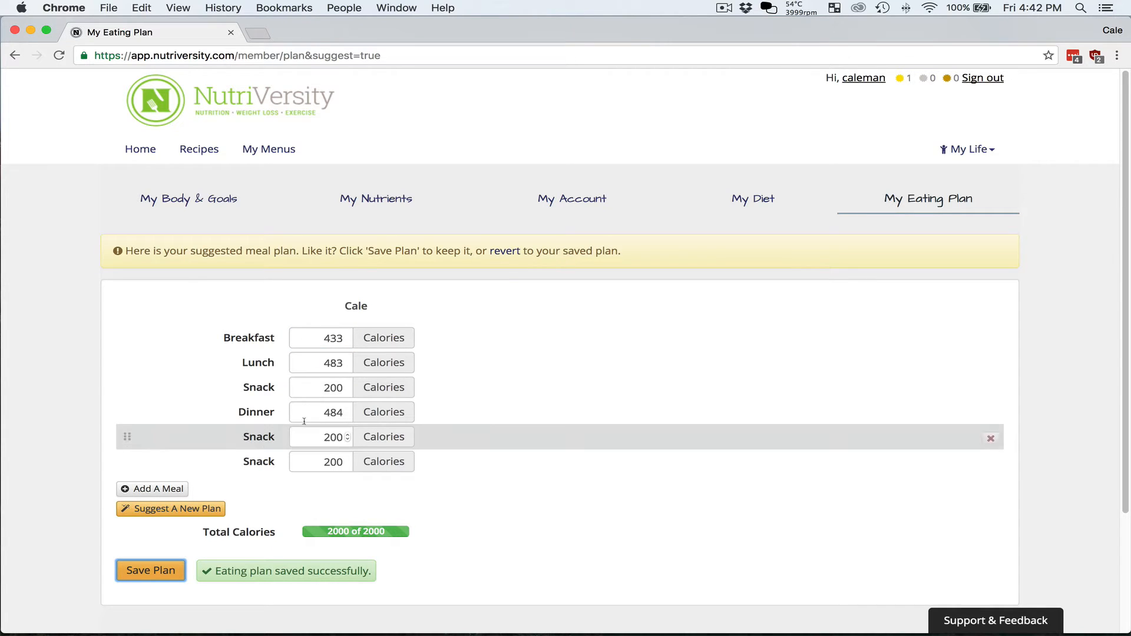
left_click(214, 154)
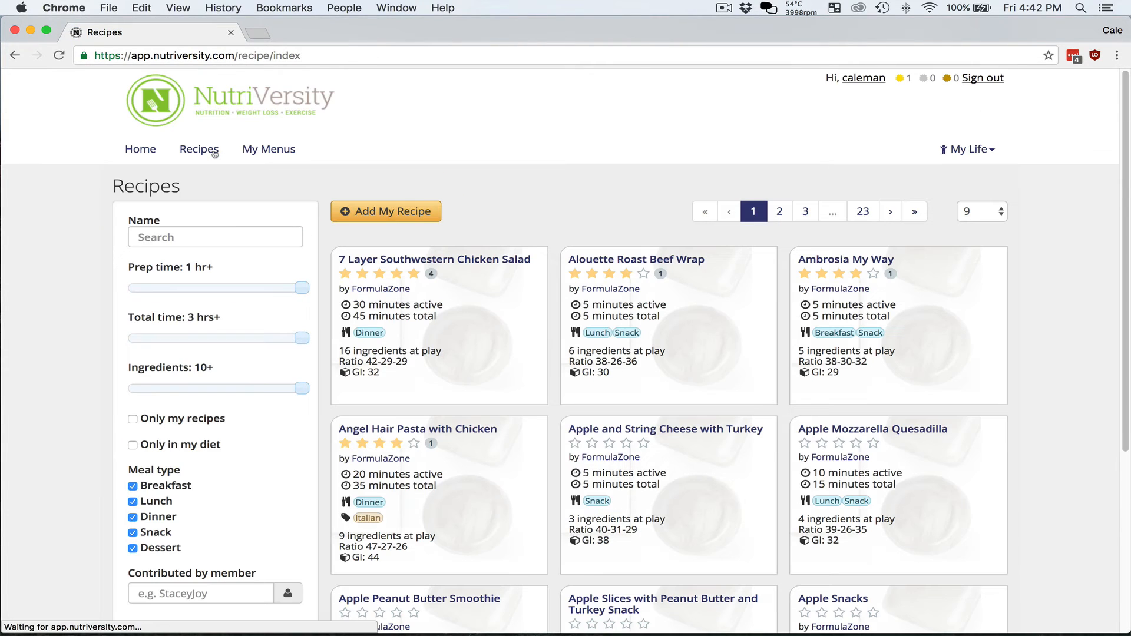
- Open the Apple Mozzarella Quesadilla recipe card, showing 420 calories
left_click(893, 430)
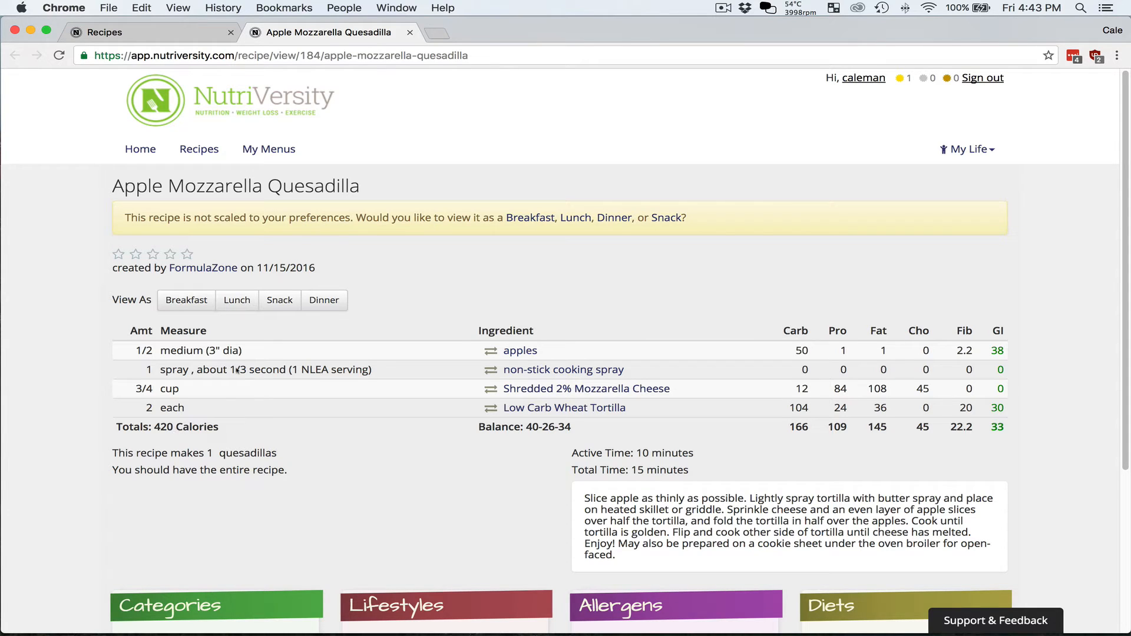
- Scale the quesadilla to a snack, check its yield, then to a 484-calorie 42-25-33 dinner, and open Support & Feedback
left_click(282, 301)
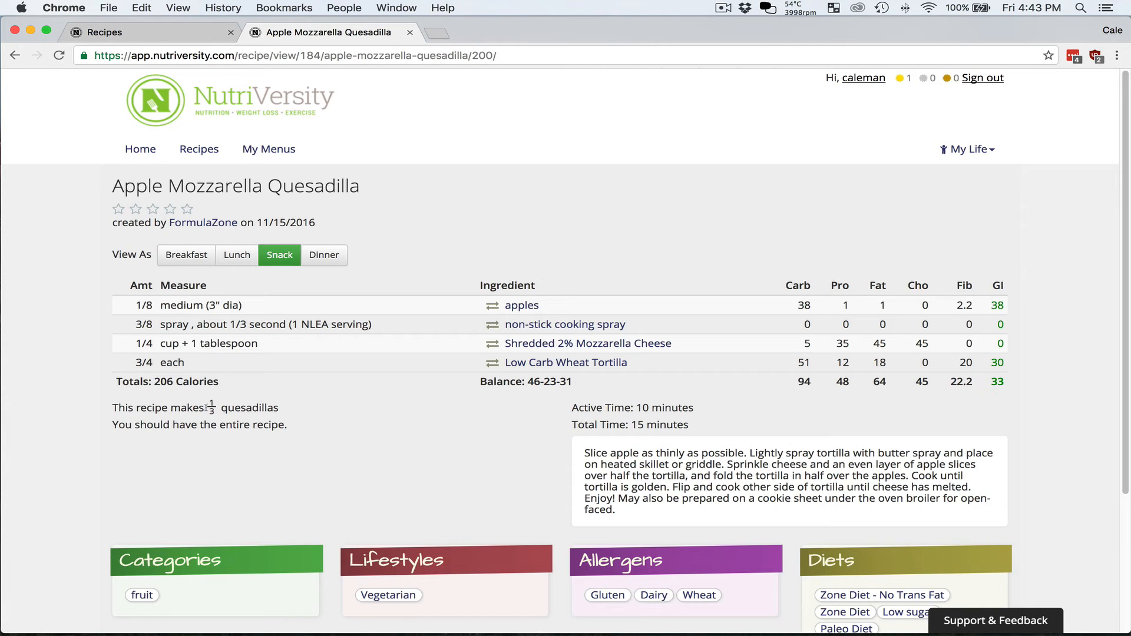
left_click_drag(301, 411, 131, 408)
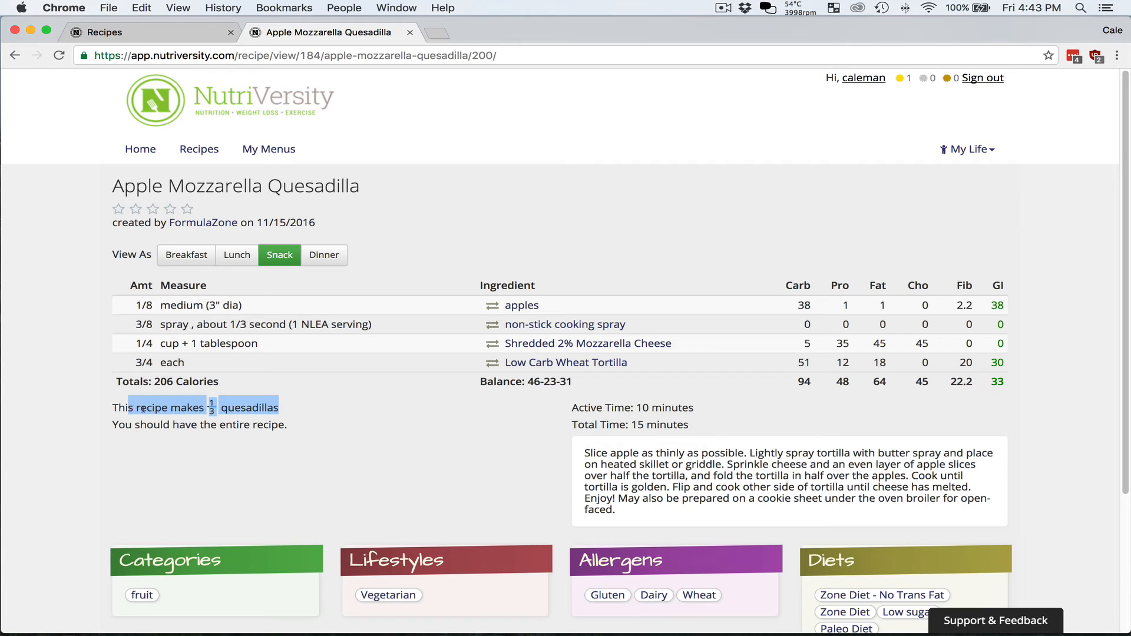
left_click(143, 409)
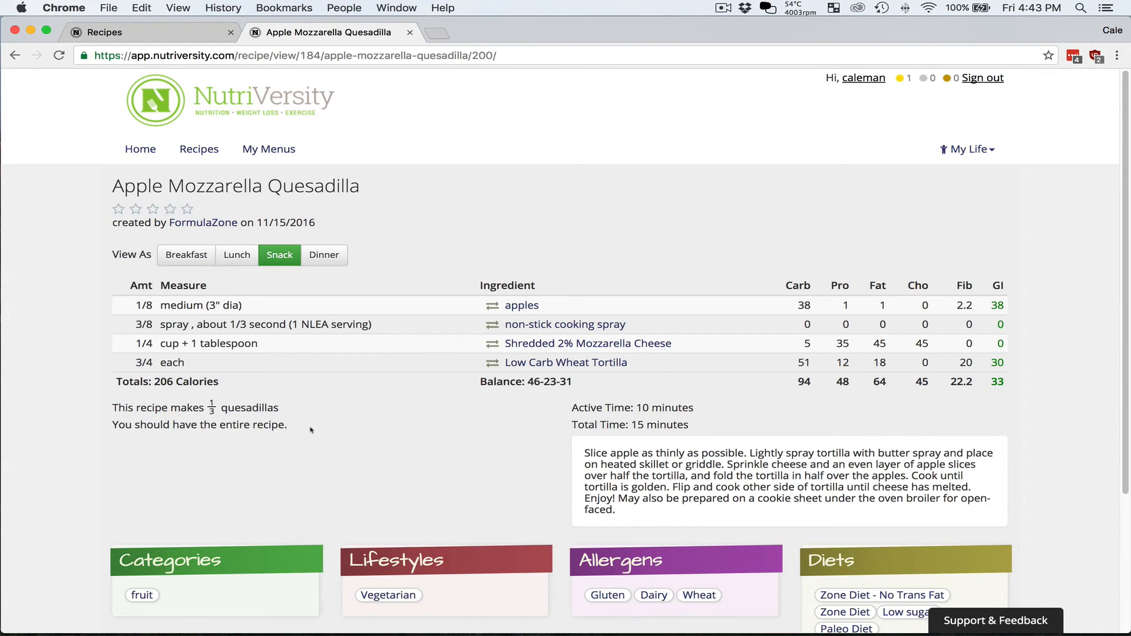
left_click(324, 254)
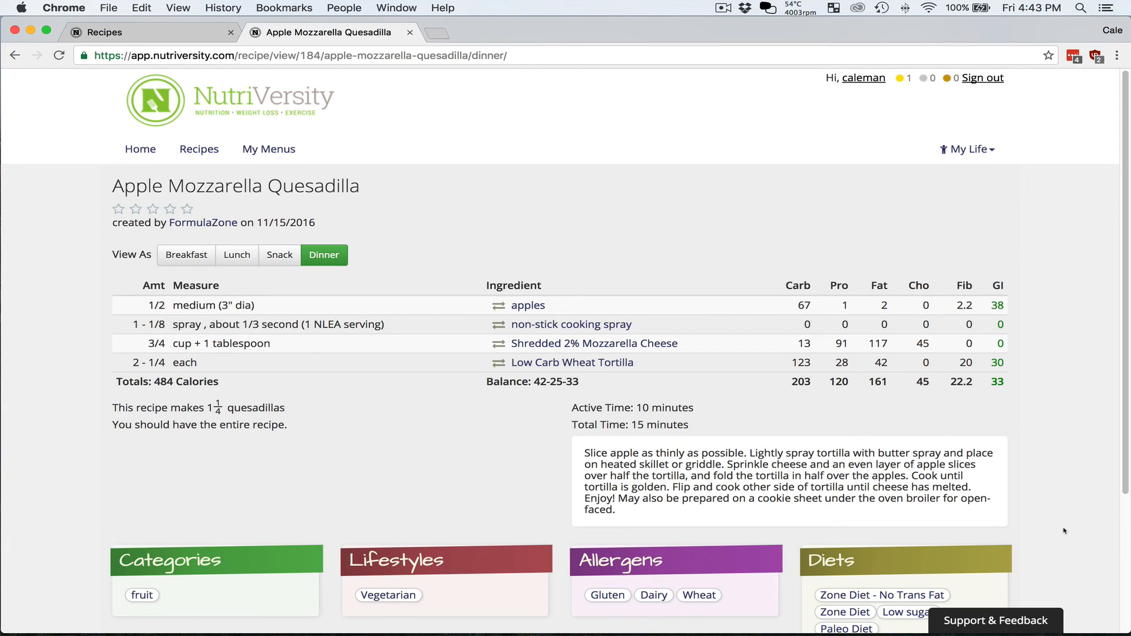
left_click(1018, 619)
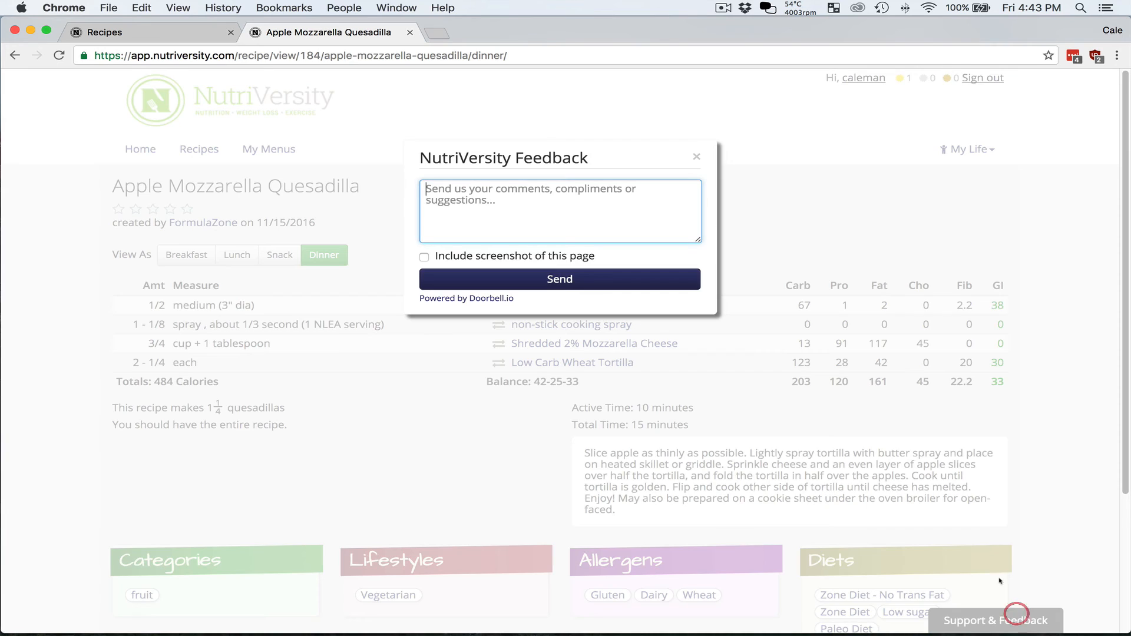